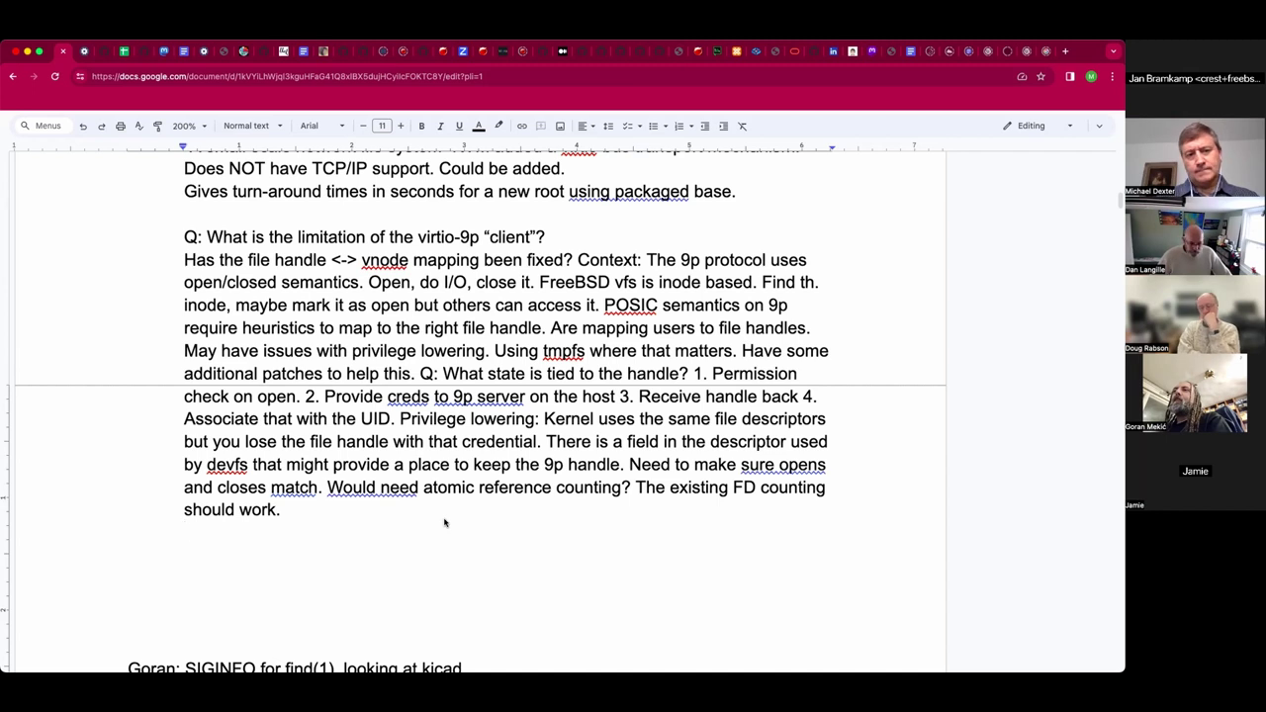
# On a new line, write that virtio-virtfs uses the FUSE protocol with mmap options; correct 'bufferes' to 'buffers'
pyautogui.write('T')
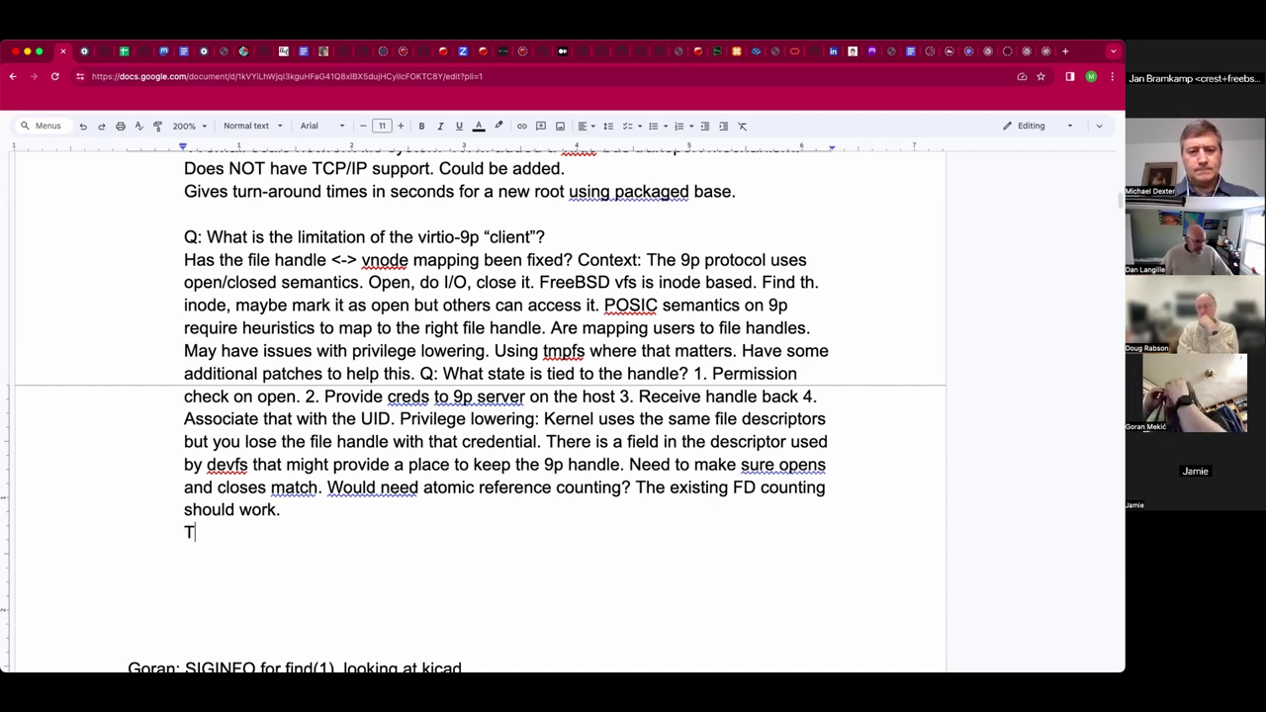
pyautogui.write('her')
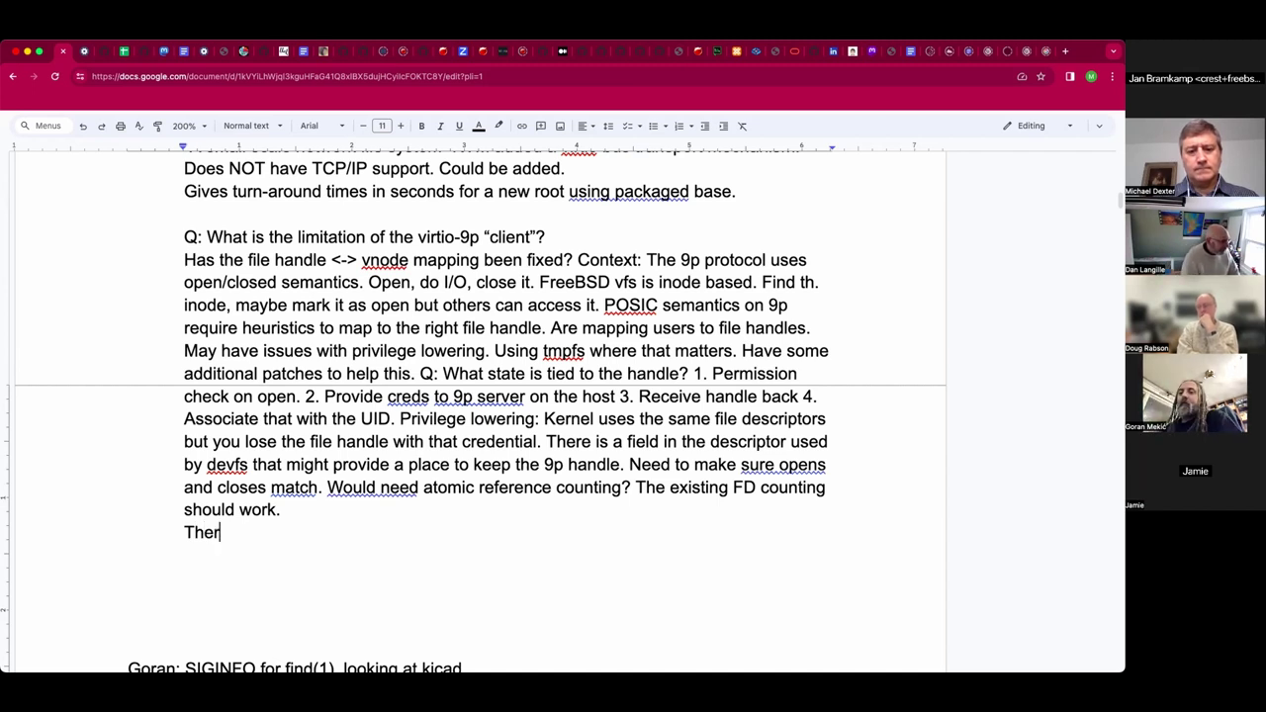
pyautogui.write('e is a simil')
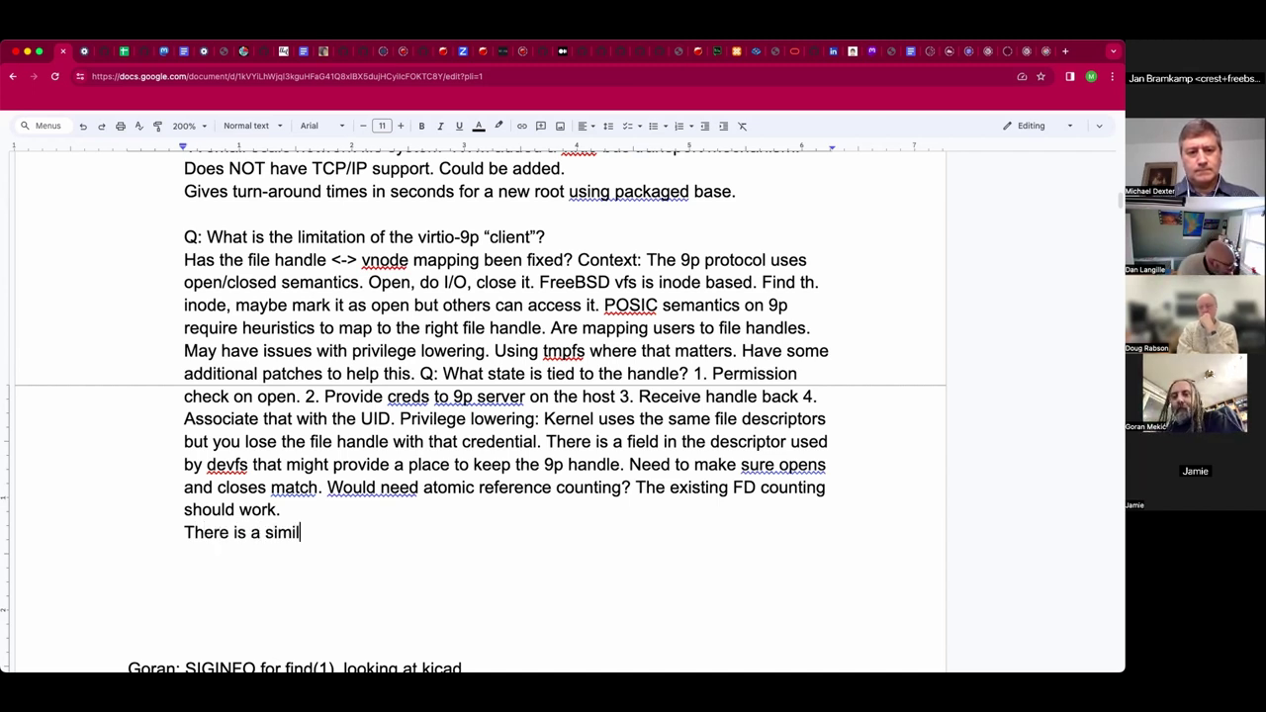
pyautogui.write('ar concept of ')
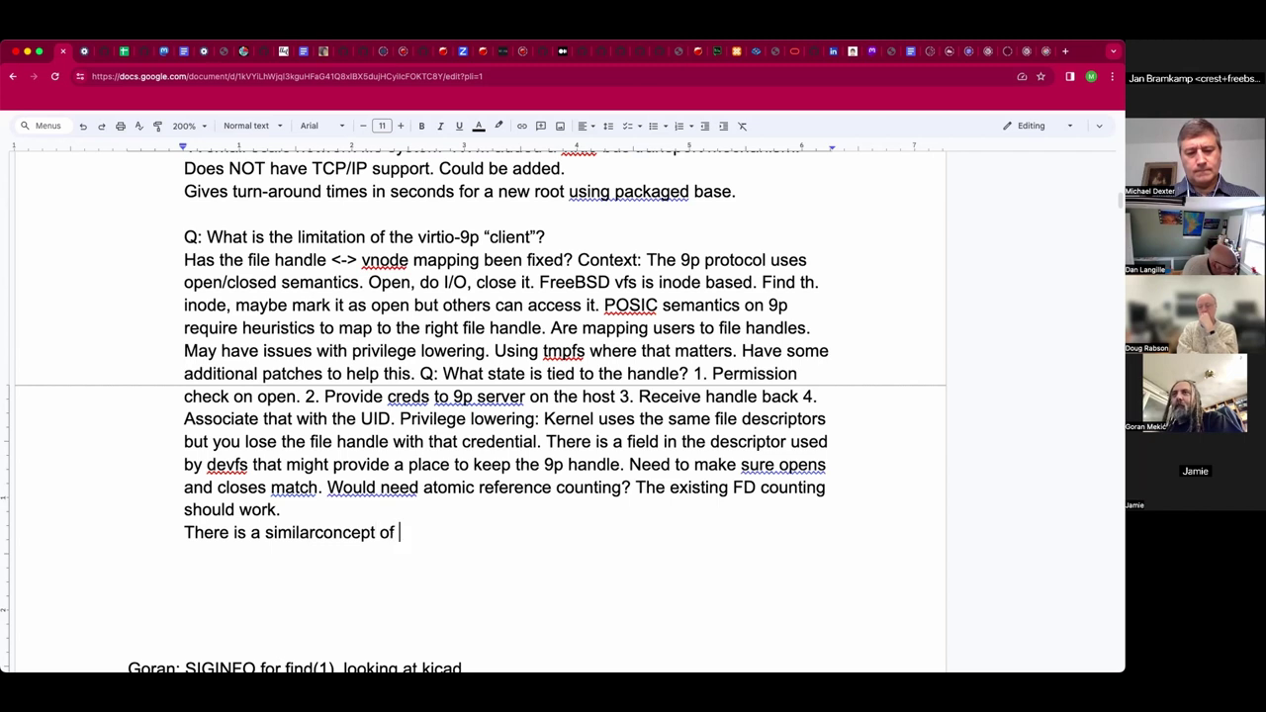
pyautogui.write('virtio-virtfs')
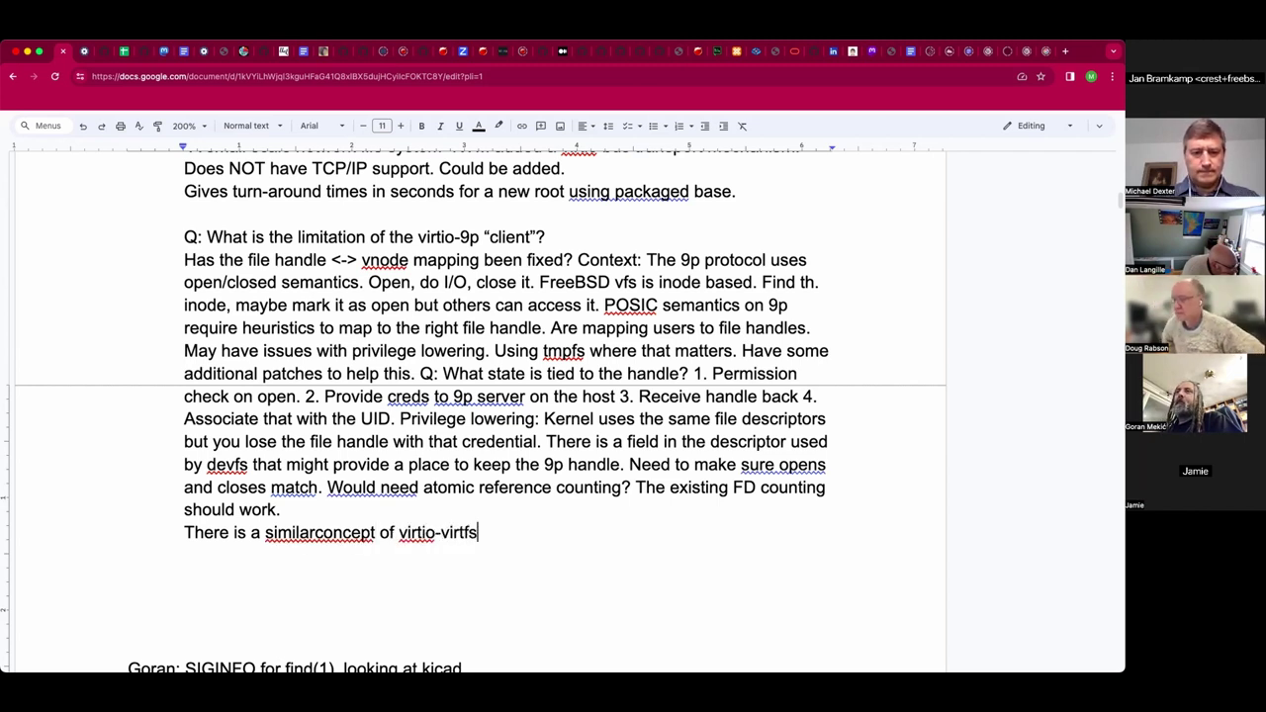
pyautogui.write(': ')
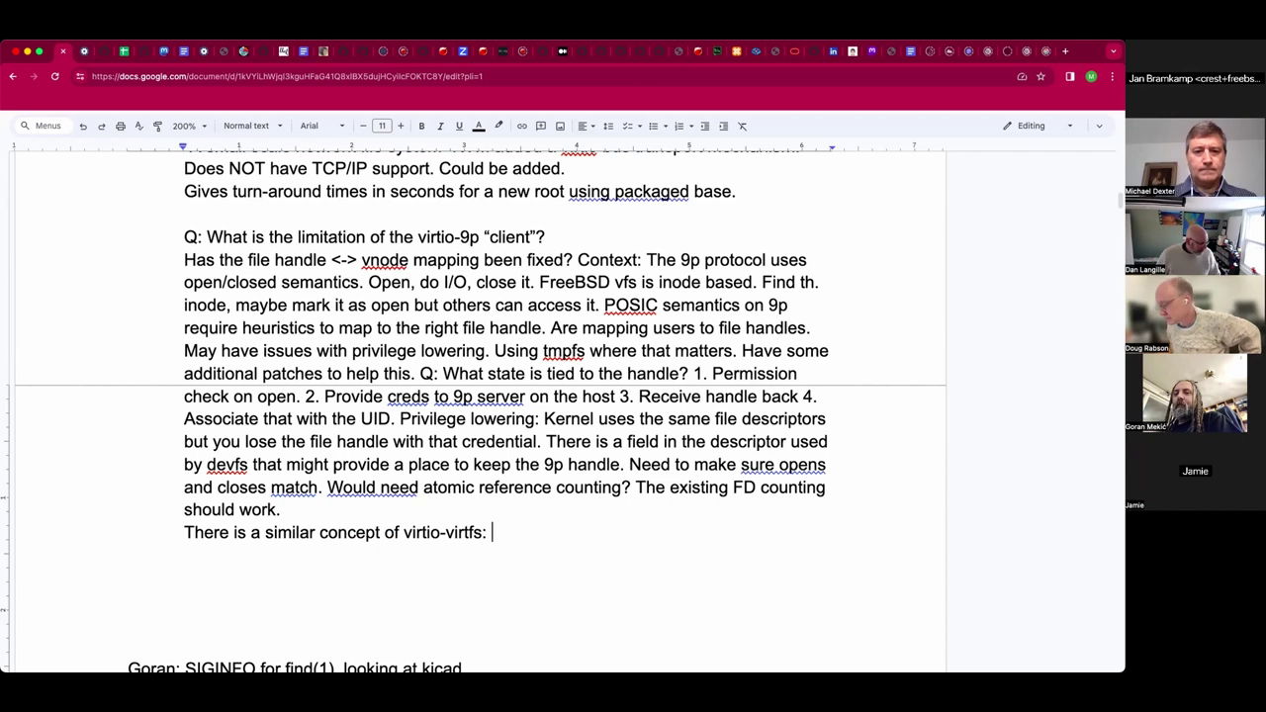
pyautogui.write('Uses the FUSE p')
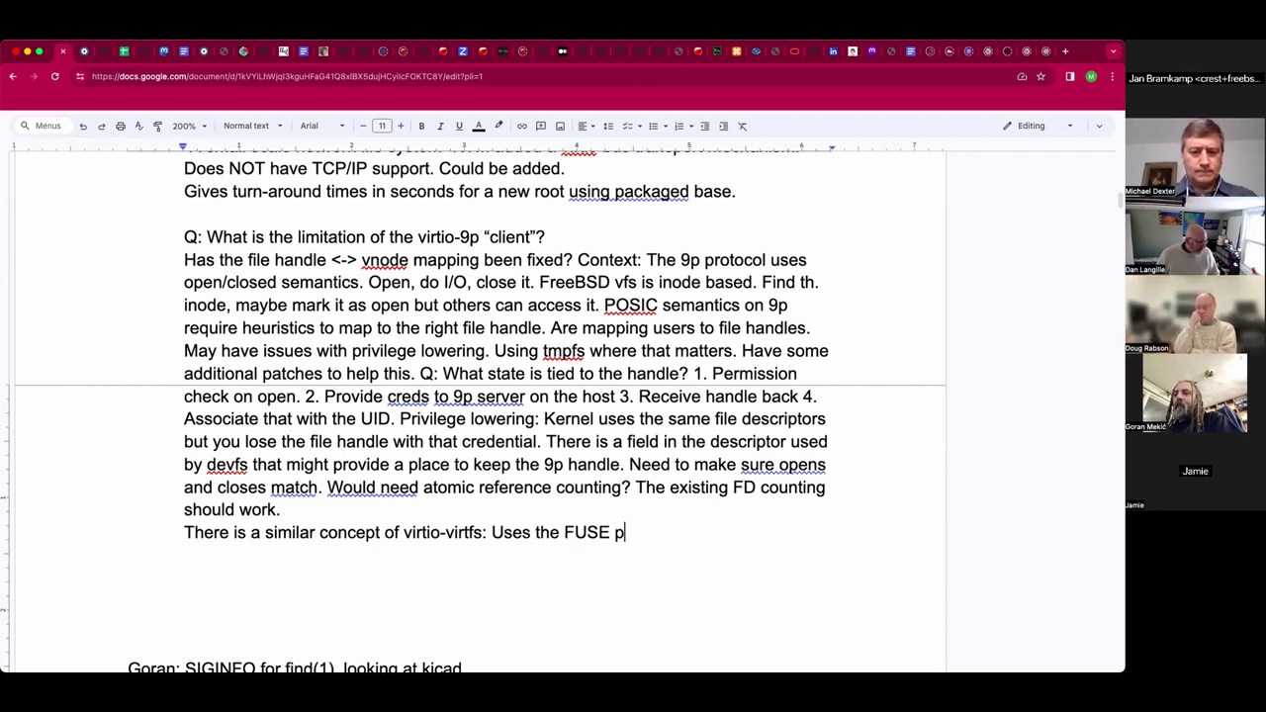
pyautogui.write('rotocol. Has ')
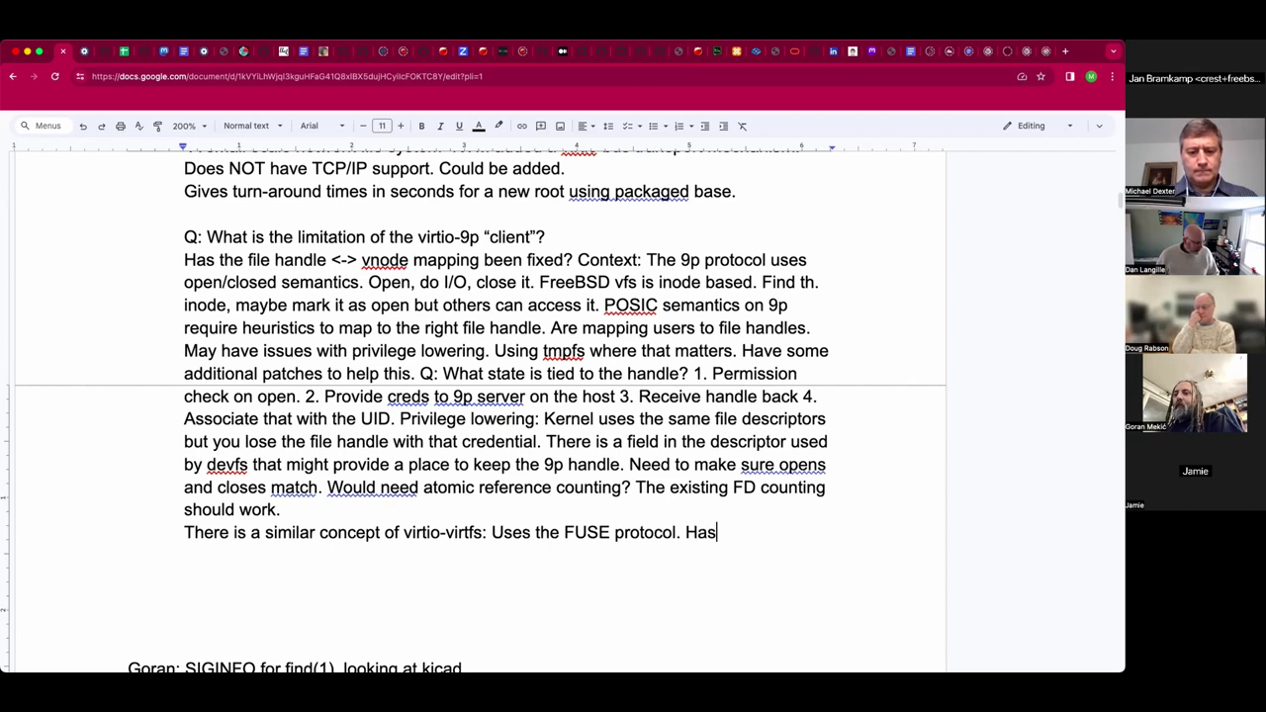
pyautogui.write('mmap ')
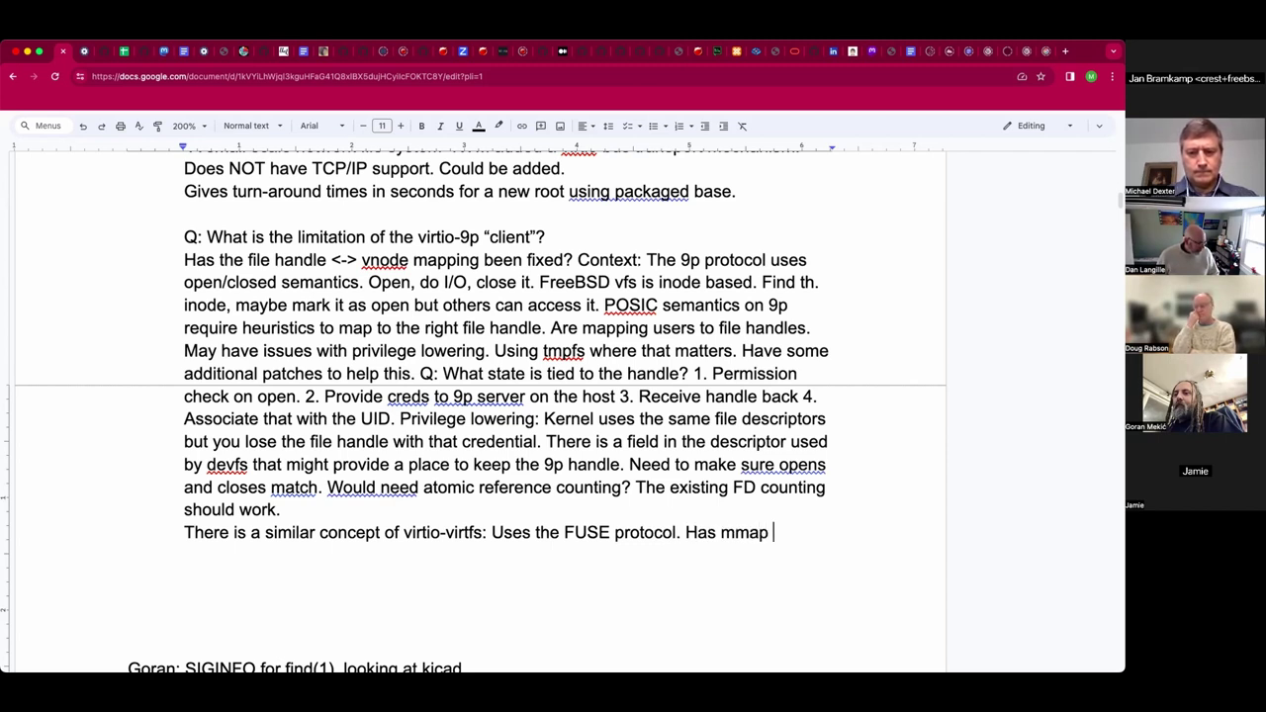
pyautogui.write('options wit')
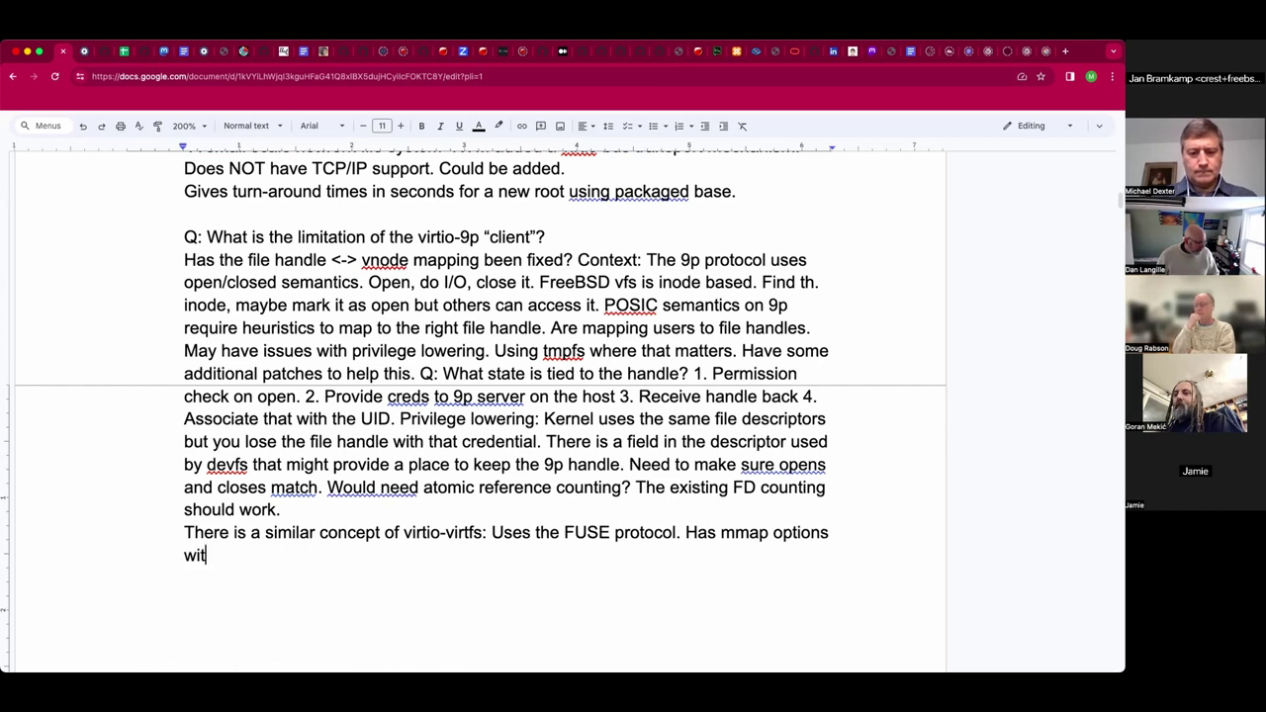
pyautogui.write('h shared ')
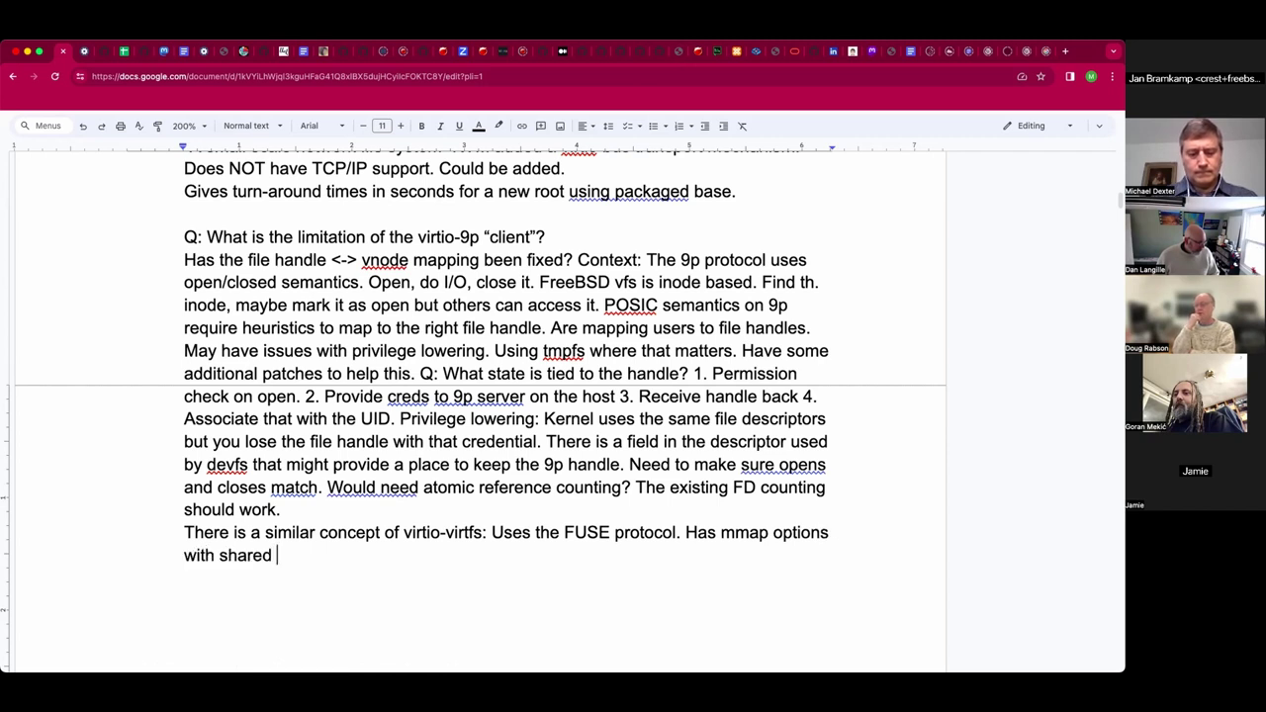
pyautogui.write('memory bufferes ')
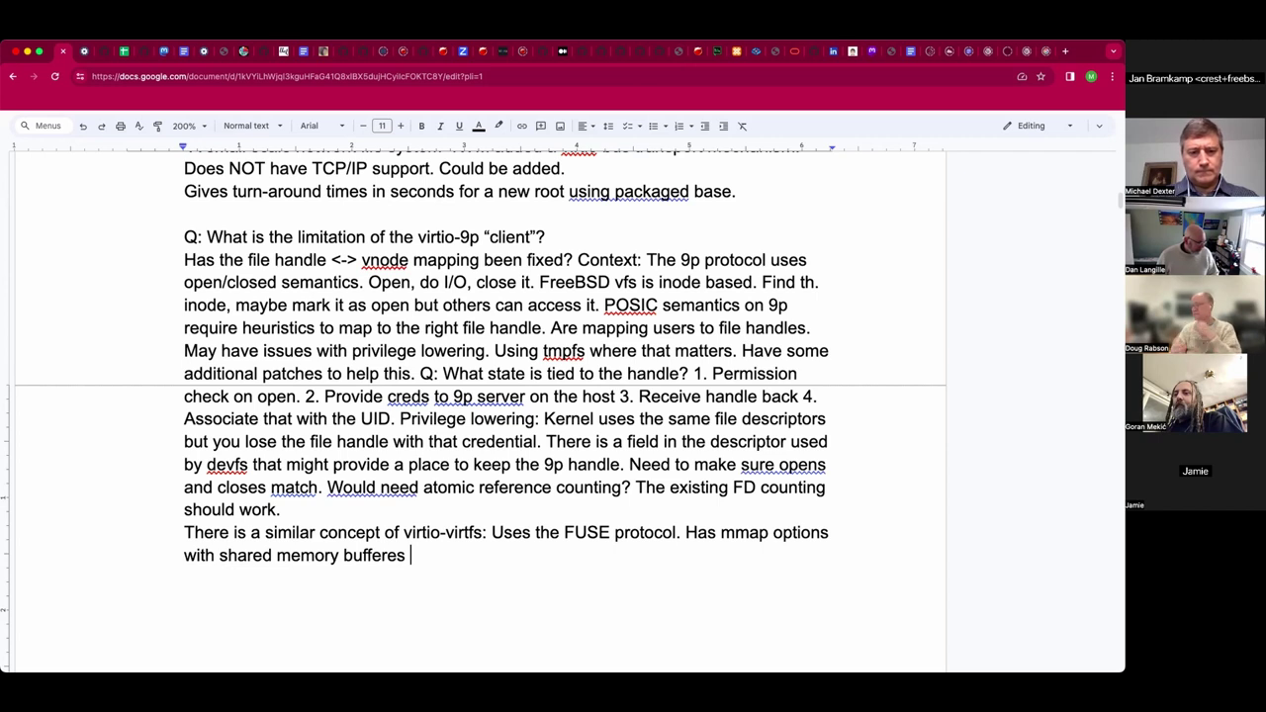
pyautogui.write('betwten the')
pyautogui.click(394, 557)
pyautogui.click(362, 534)
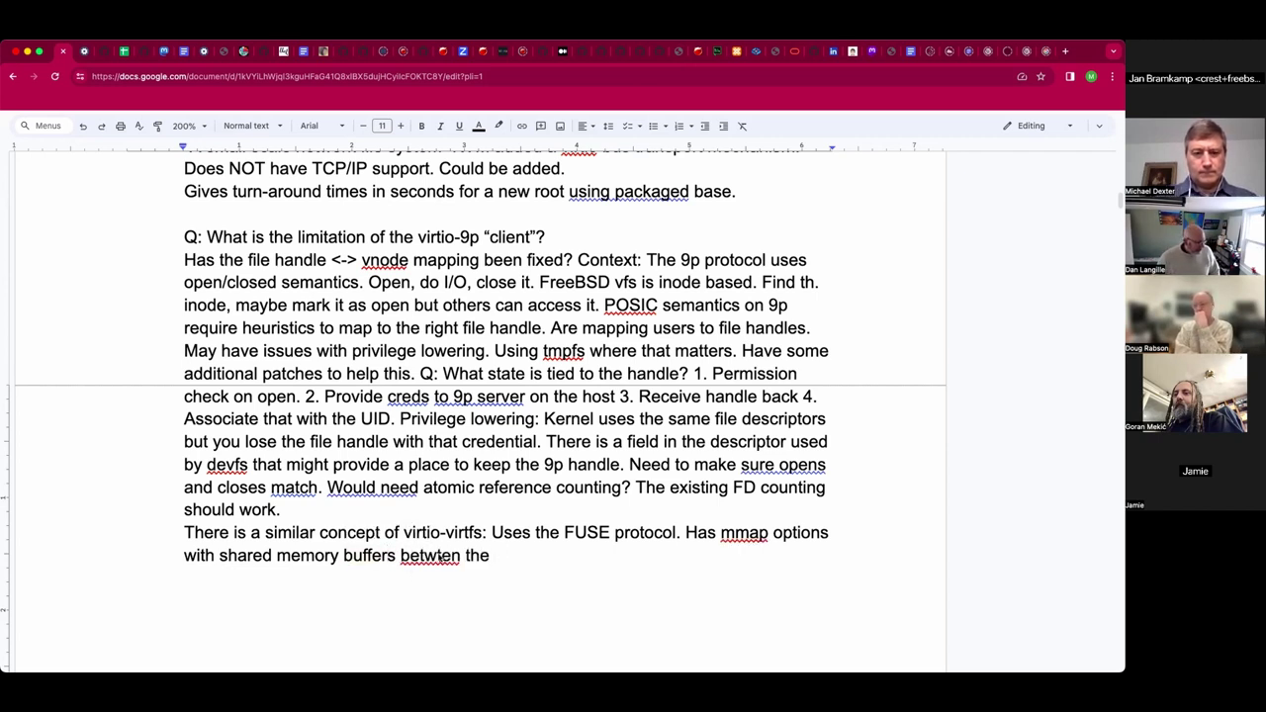
# End the sentence with 'server and guess.' and begin fixing the misspelled 'betwten'
pyautogui.click(442, 555)
pyautogui.click(423, 533)
pyautogui.press('End')
pyautogui.write('server and guess.')
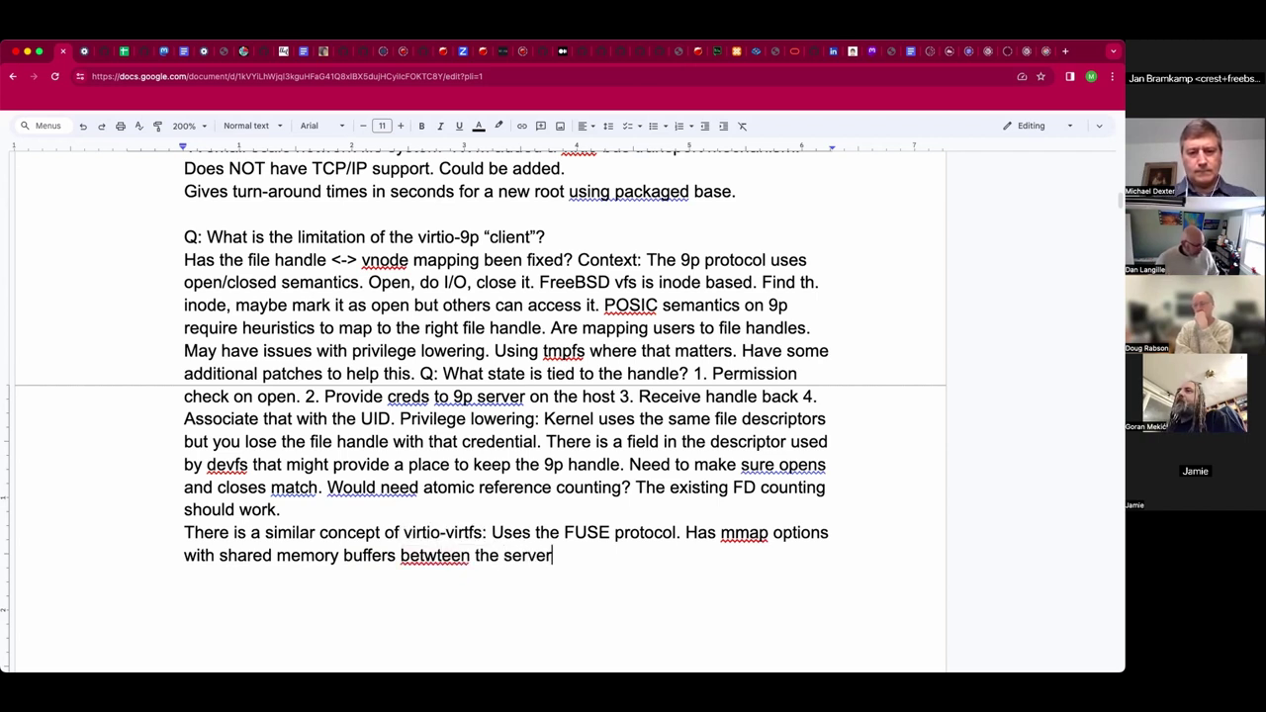
pyautogui.click(441, 555)
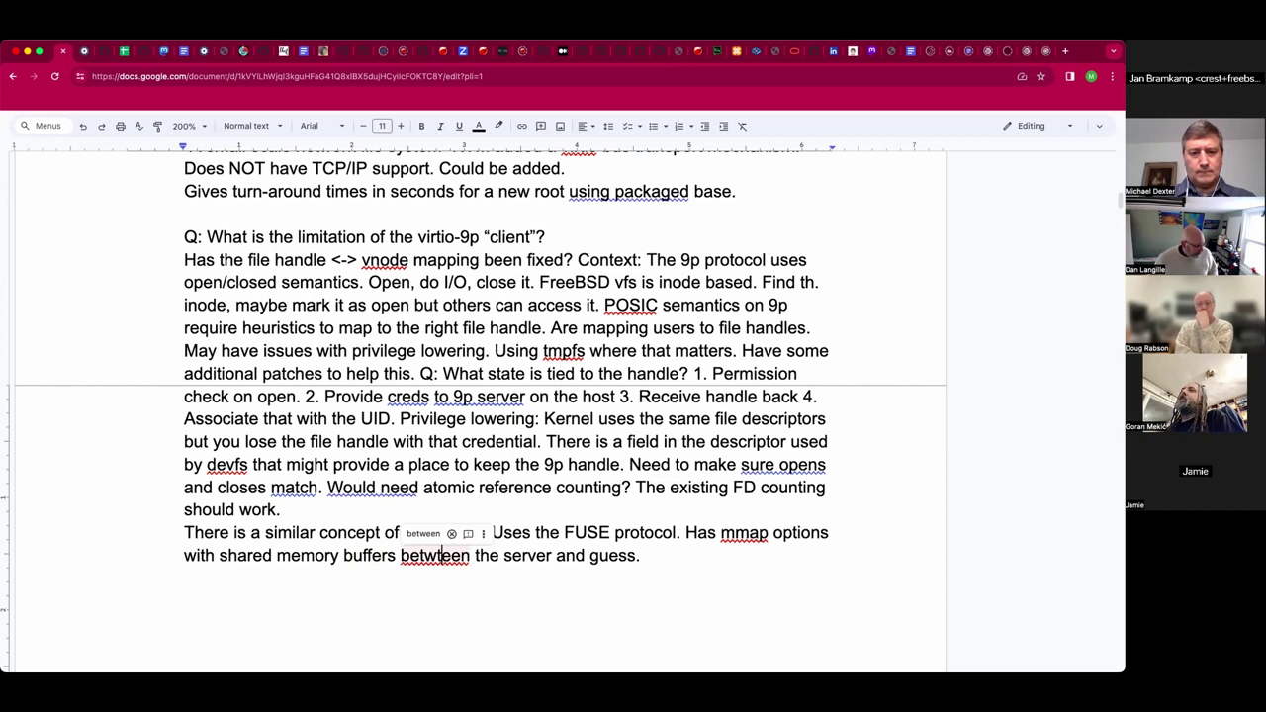
pyautogui.press('BackSpace')
pyautogui.press('BackSpace')
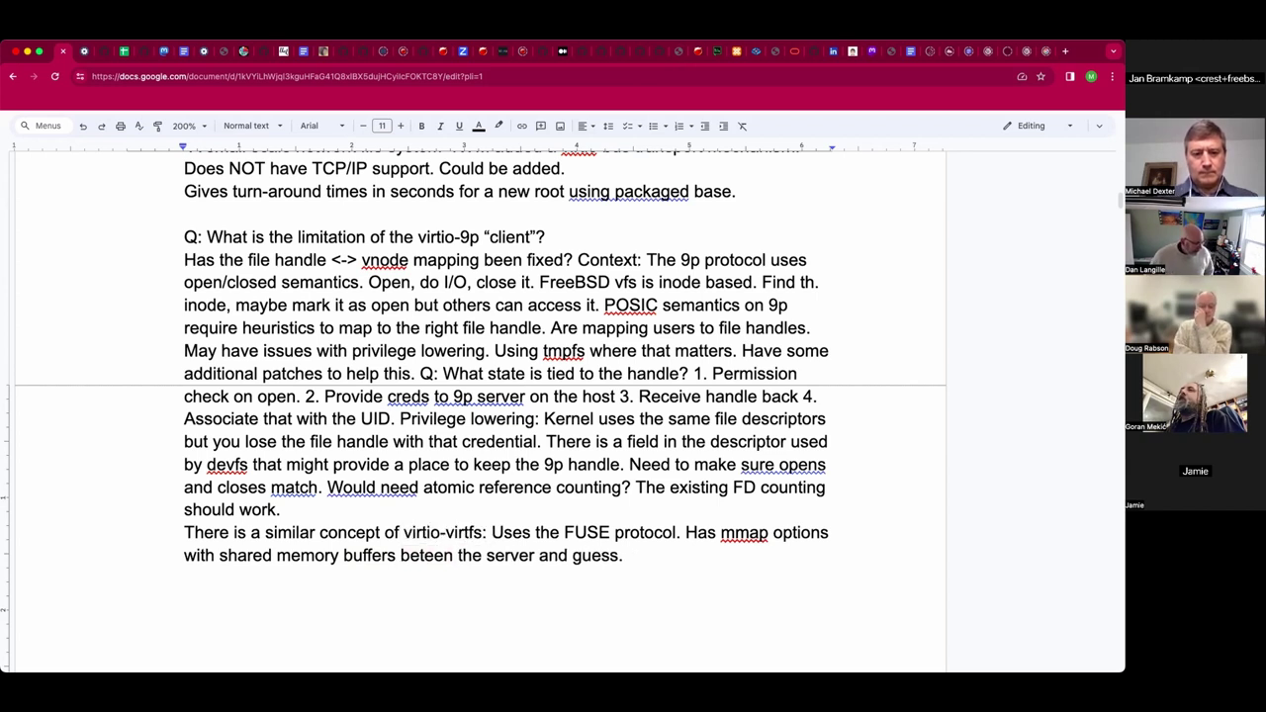
# Finish correcting 'between' and change 'guess' to 'guest.'
pyautogui.write('w')
pyautogui.press('End')
pyautogui.press('BackSpace')
pyautogui.press('BackSpace')
pyautogui.write('t.')
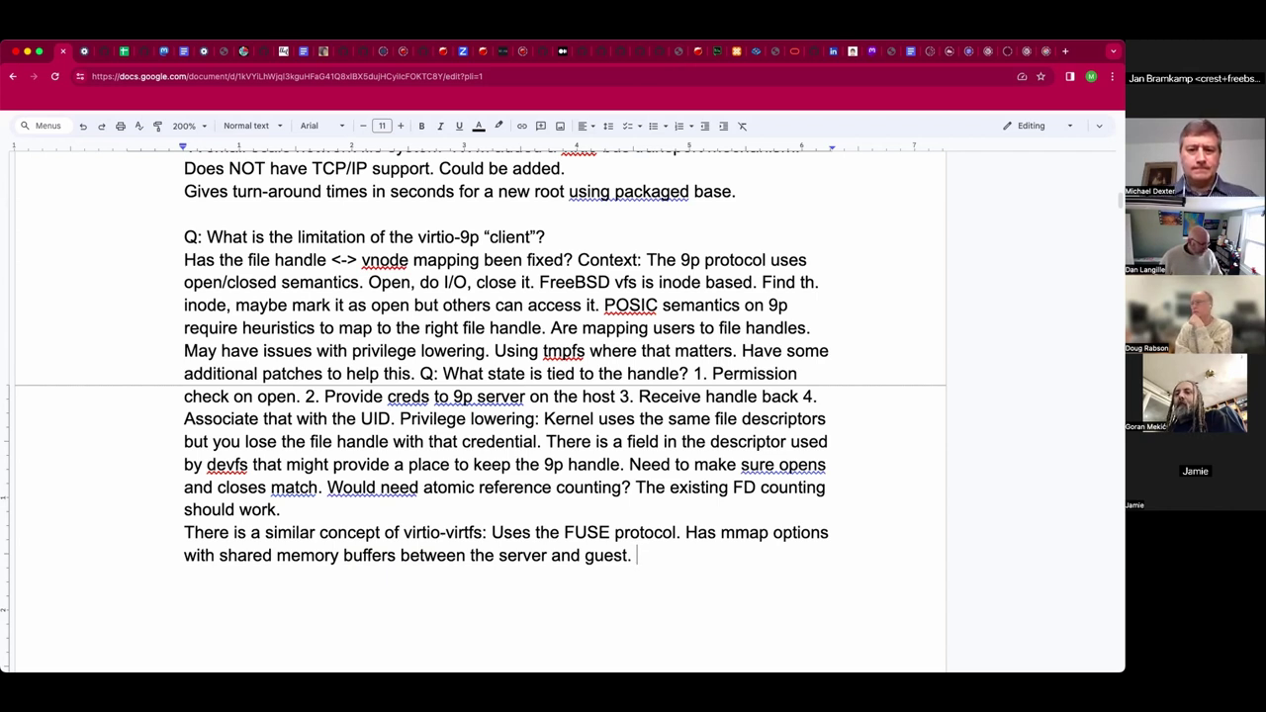
# Add 'The servers generally stay in userland for safety. Hyper-V supports this natively. Would address the semantics mismatch.'
pyautogui.write('The servers generally stay ')
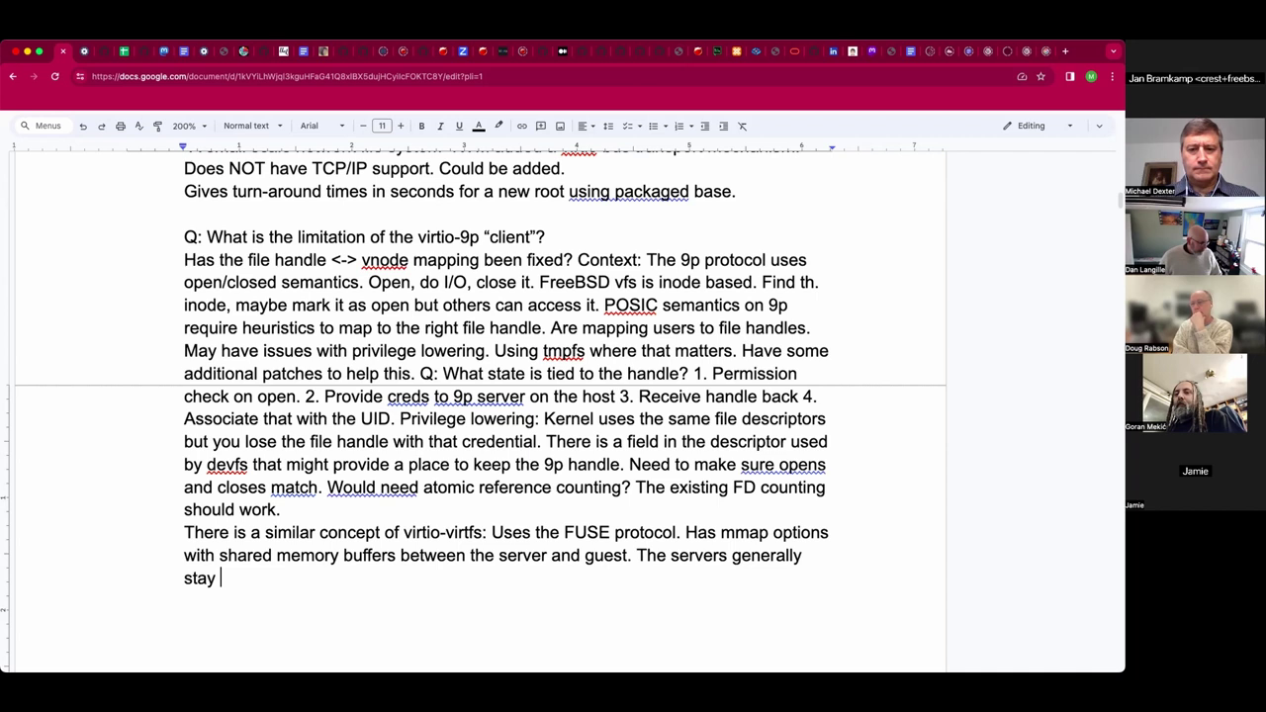
pyautogui.write('in suerl')
pyautogui.press('BackSpace')
pyautogui.press('BackSpace')
pyautogui.press('BackSpace')
pyautogui.press('BackSpace')
pyautogui.press('BackSpace')
pyautogui.write('userland for safety.')
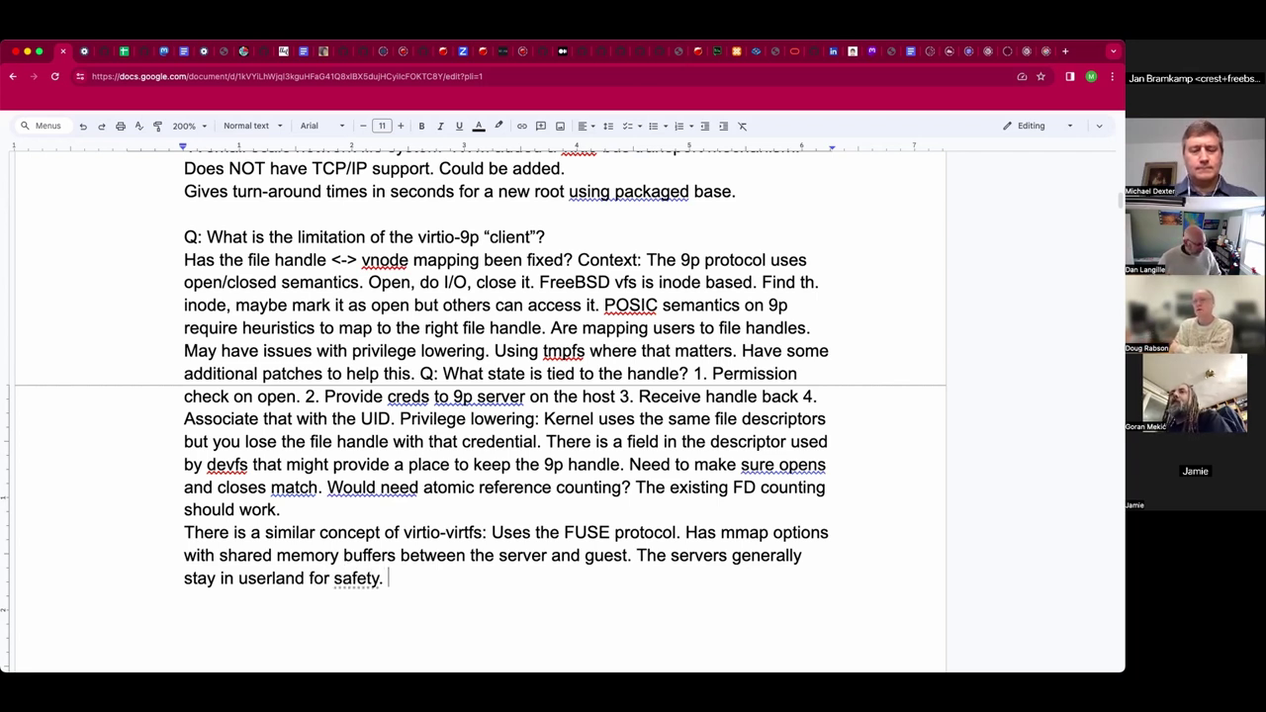
pyautogui.write(' Hyp')
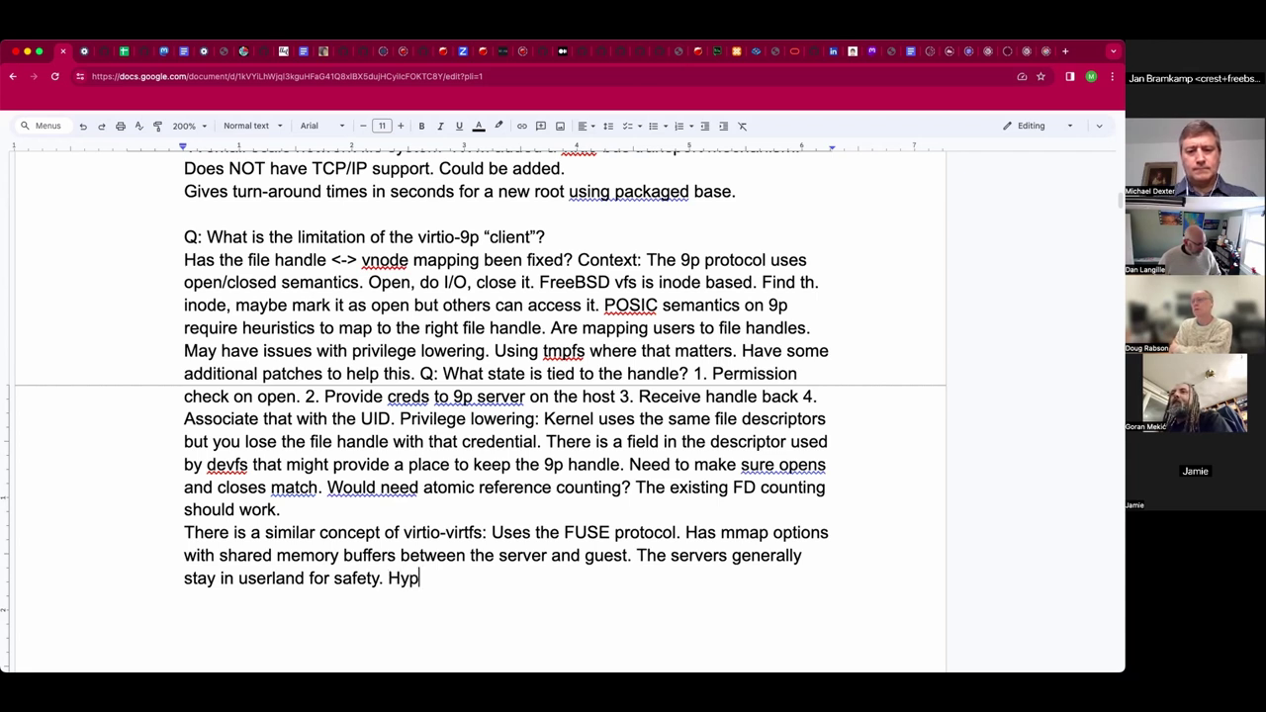
pyautogui.write('er-V supports this natively.')
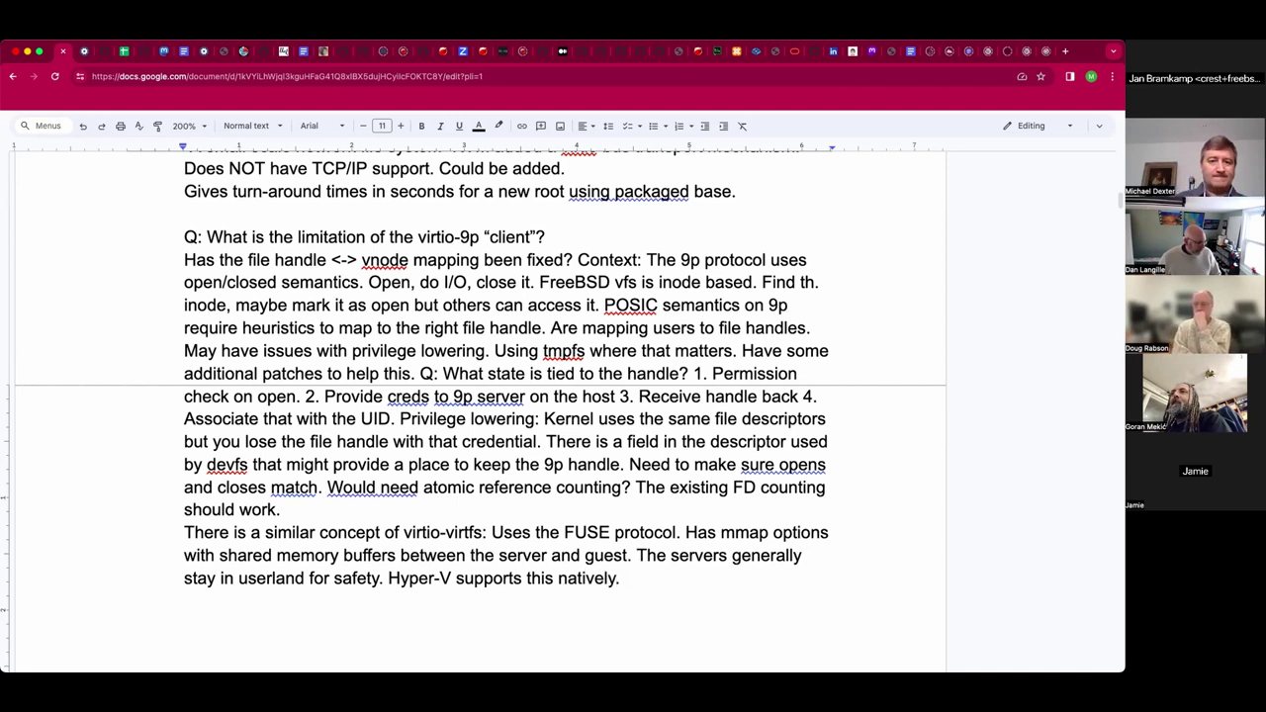
pyautogui.write('W')
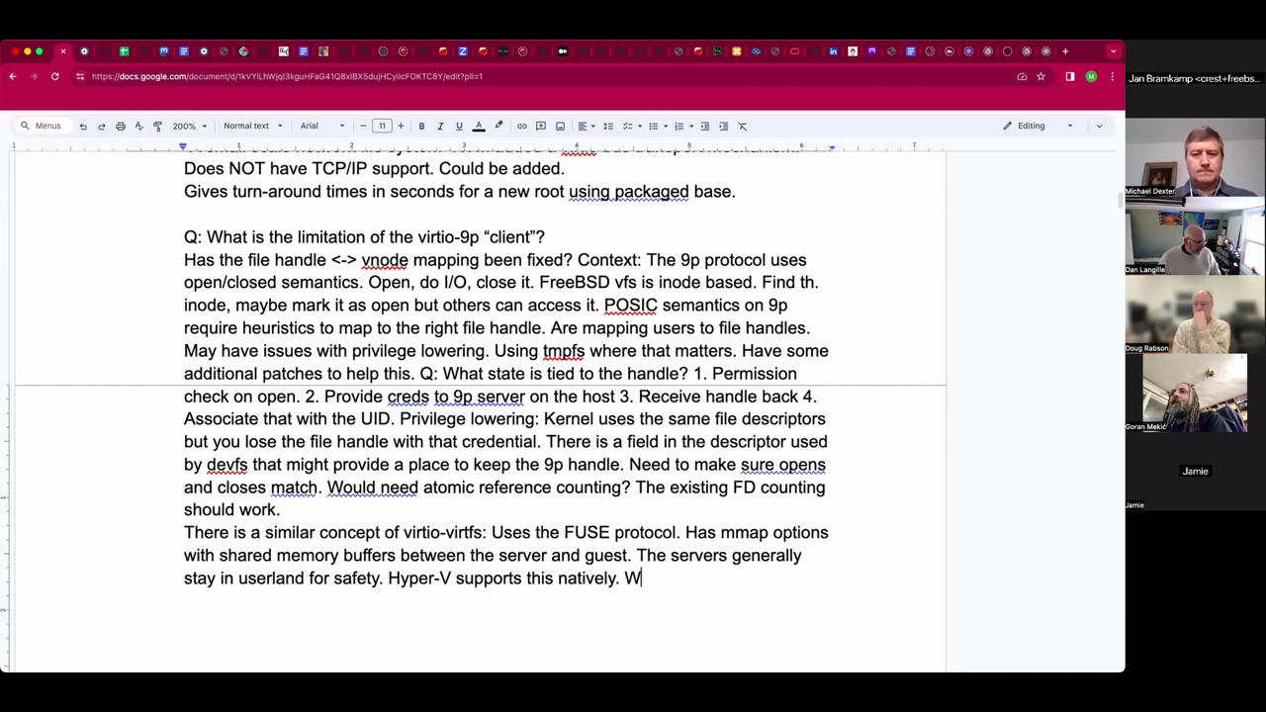
pyautogui.write('ould address the semantics mismatch.')
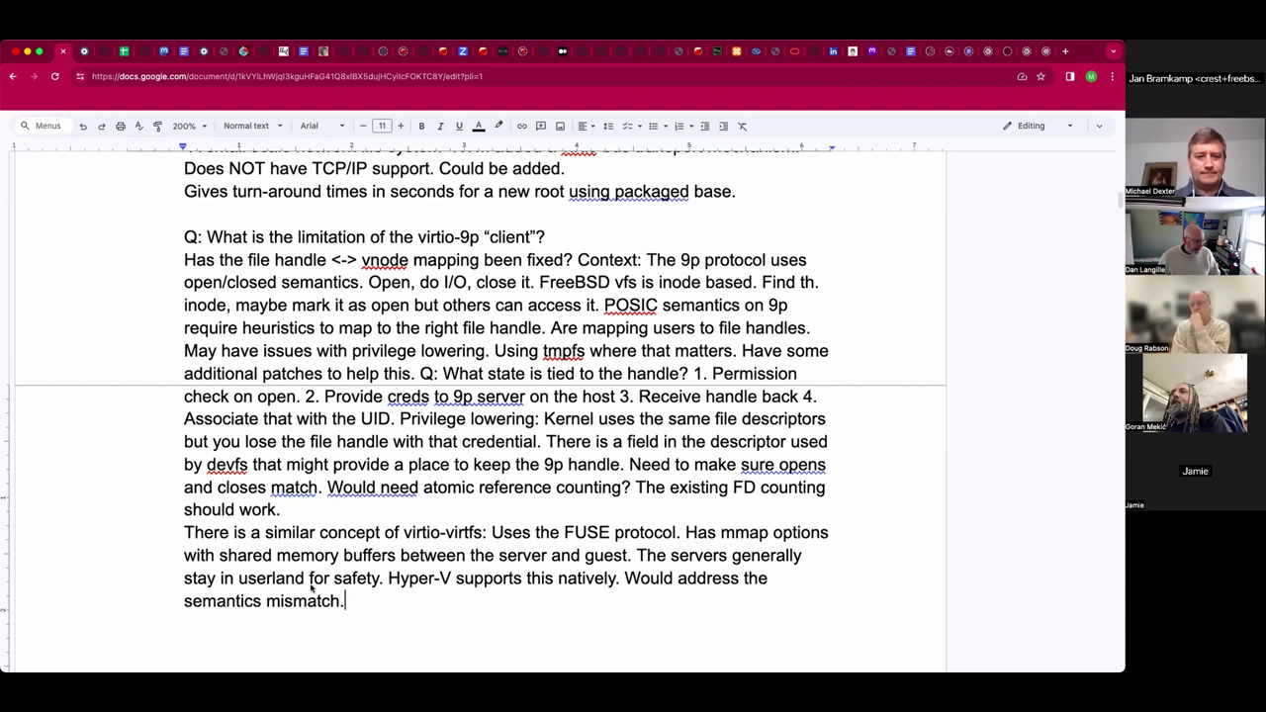
pyautogui.click(190, 602)
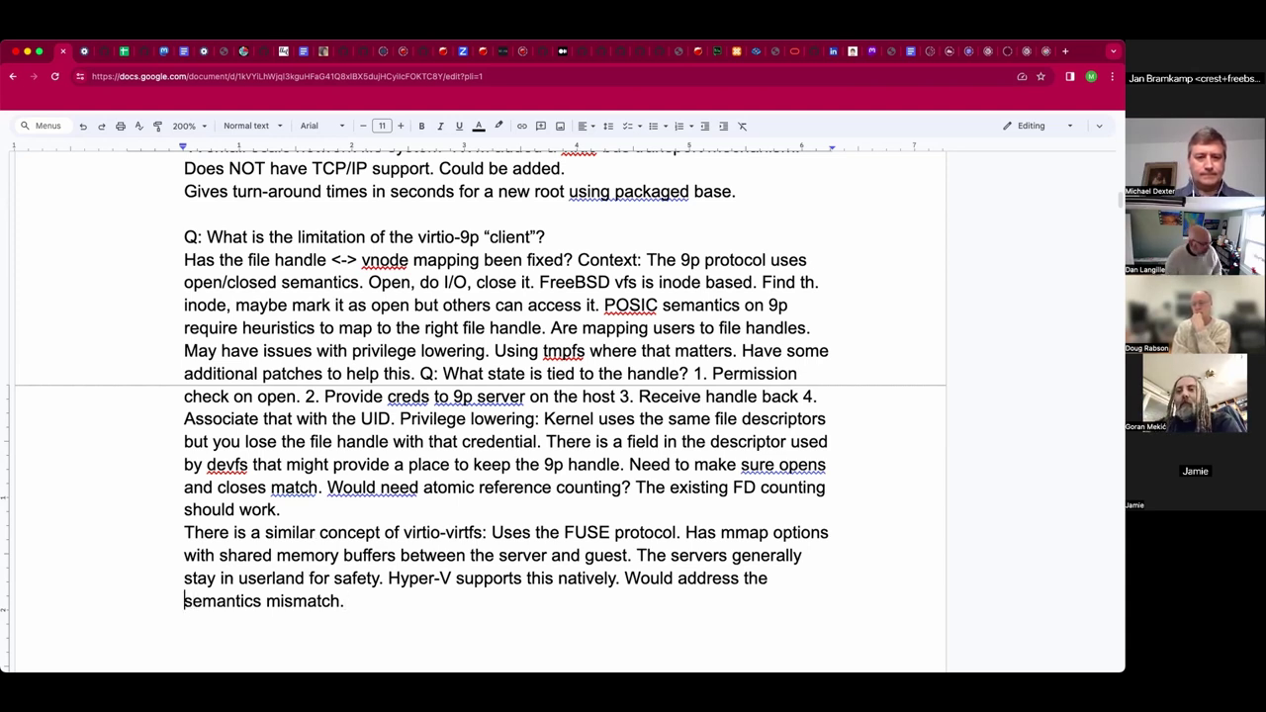
# Insert 'UNIX/9p' before 'semantics' and append 'The host will be opening and clsing files either way.'
pyautogui.write('UNIX/')
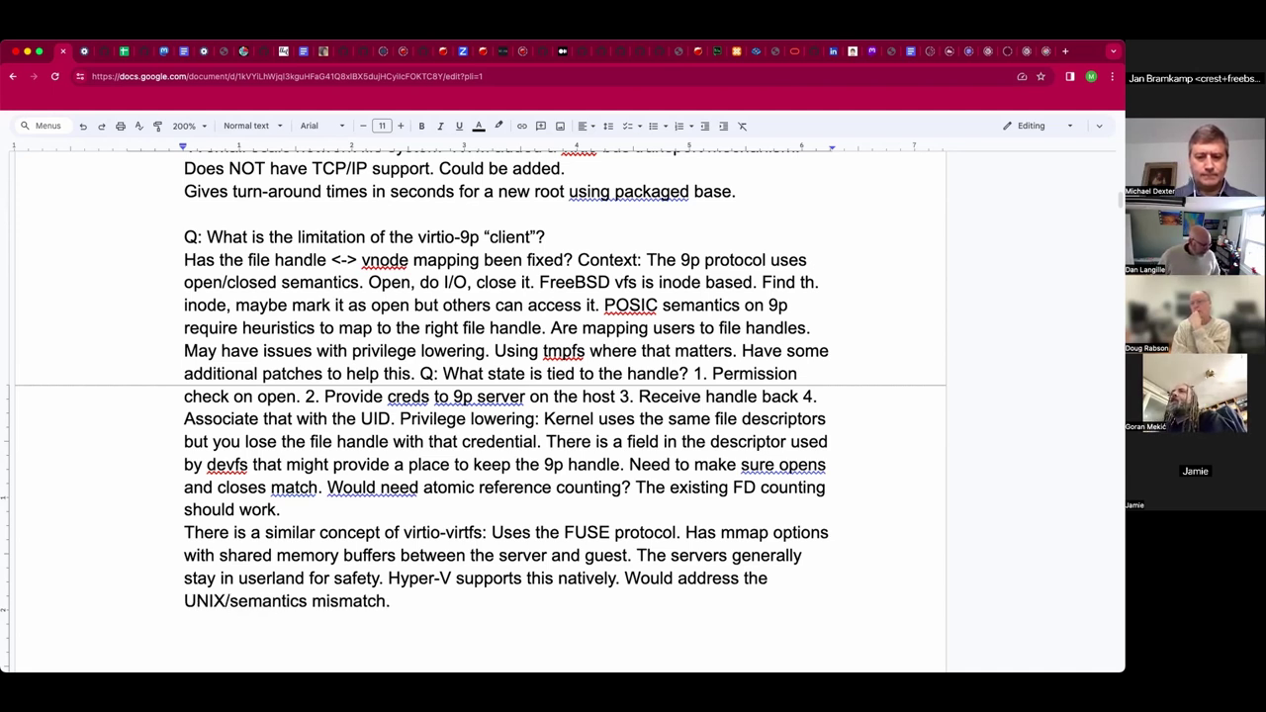
pyautogui.write('9p')
pyautogui.click(414, 600)
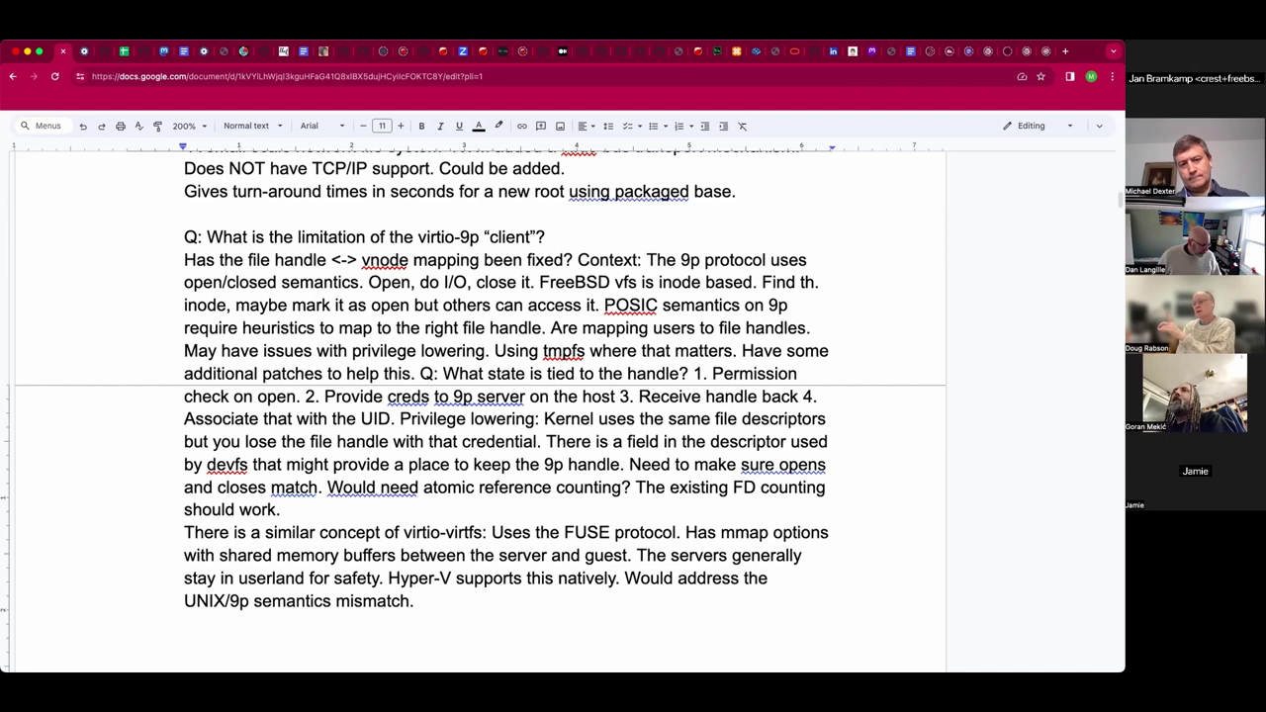
pyautogui.press('BackSpace')
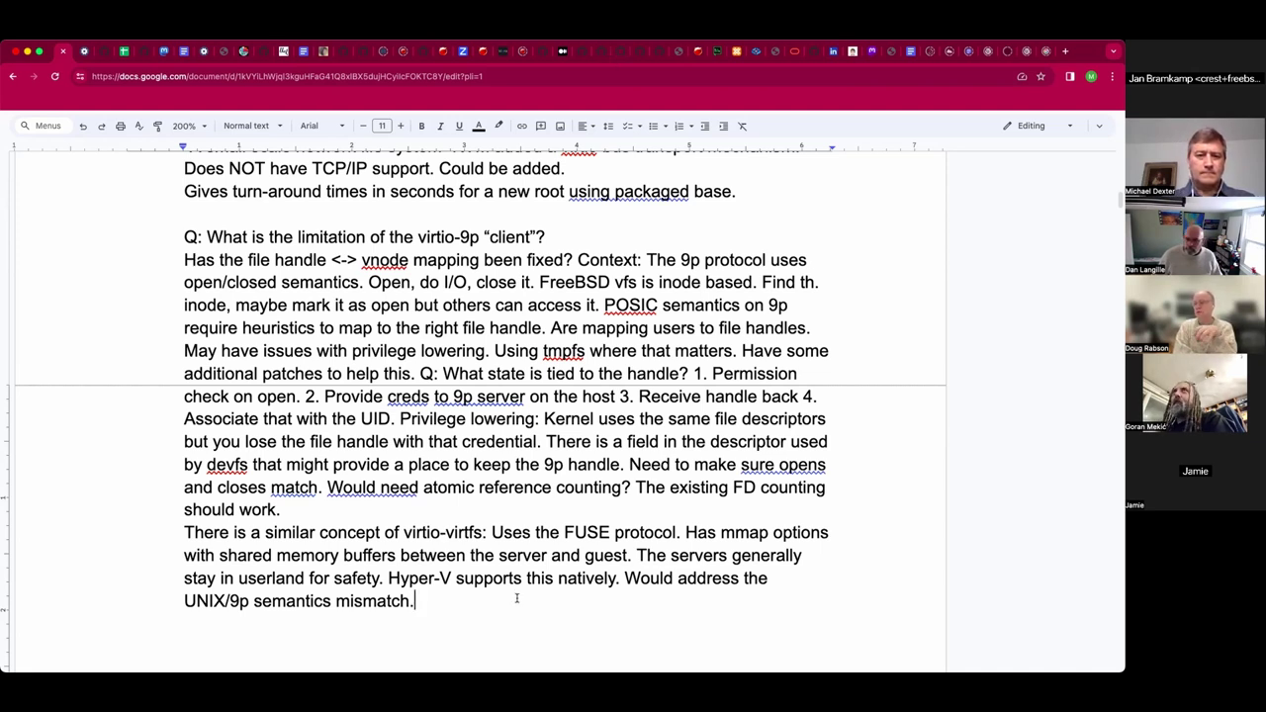
pyautogui.write('The h')
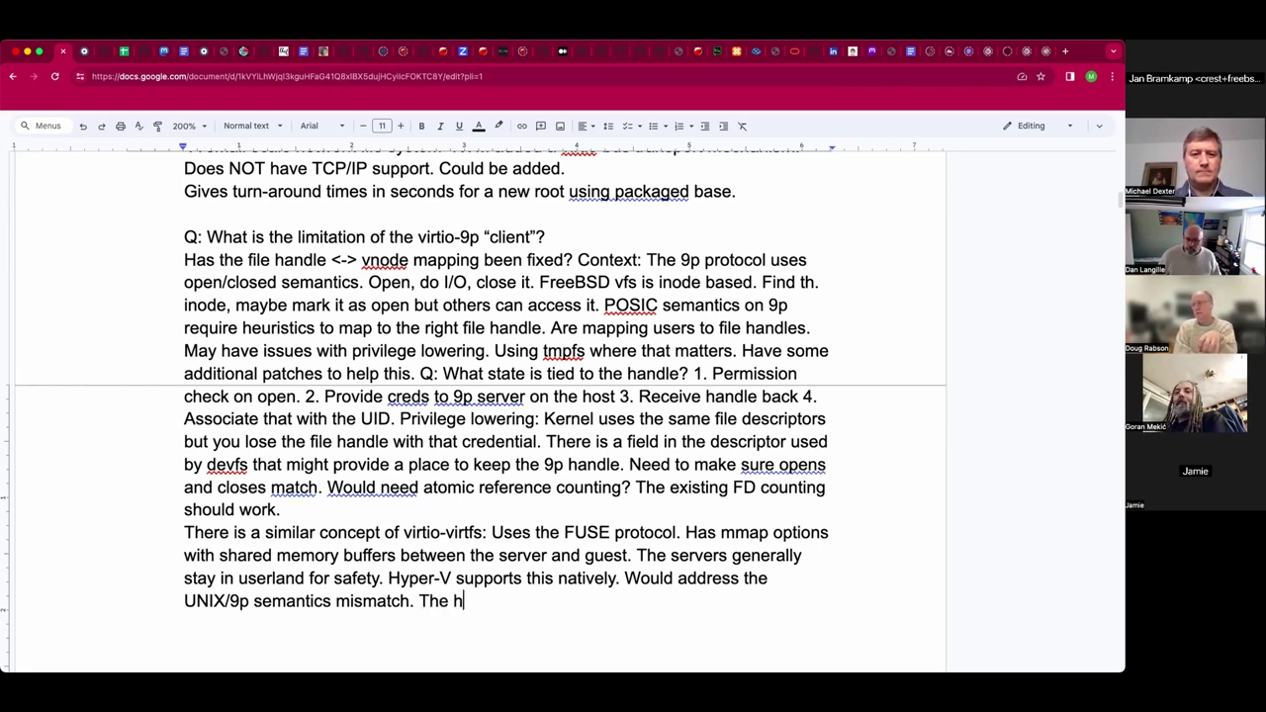
pyautogui.write('ost will')
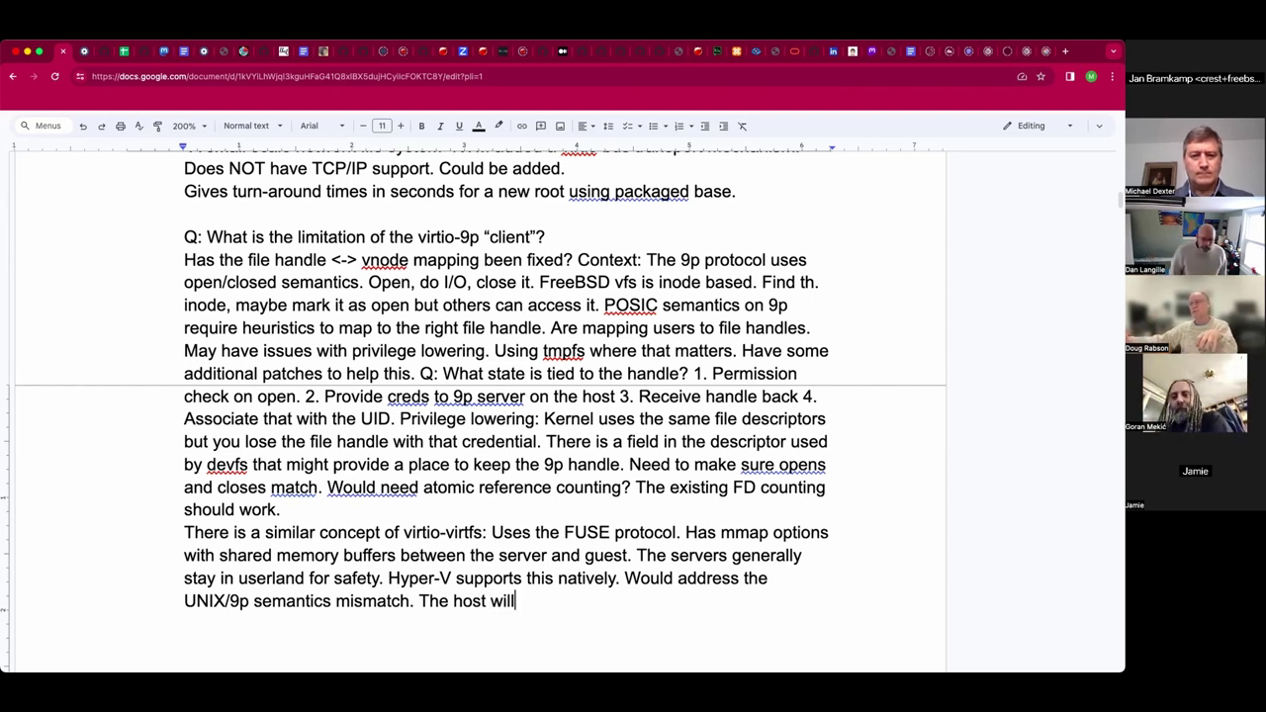
pyautogui.write(' be opening and clsin')
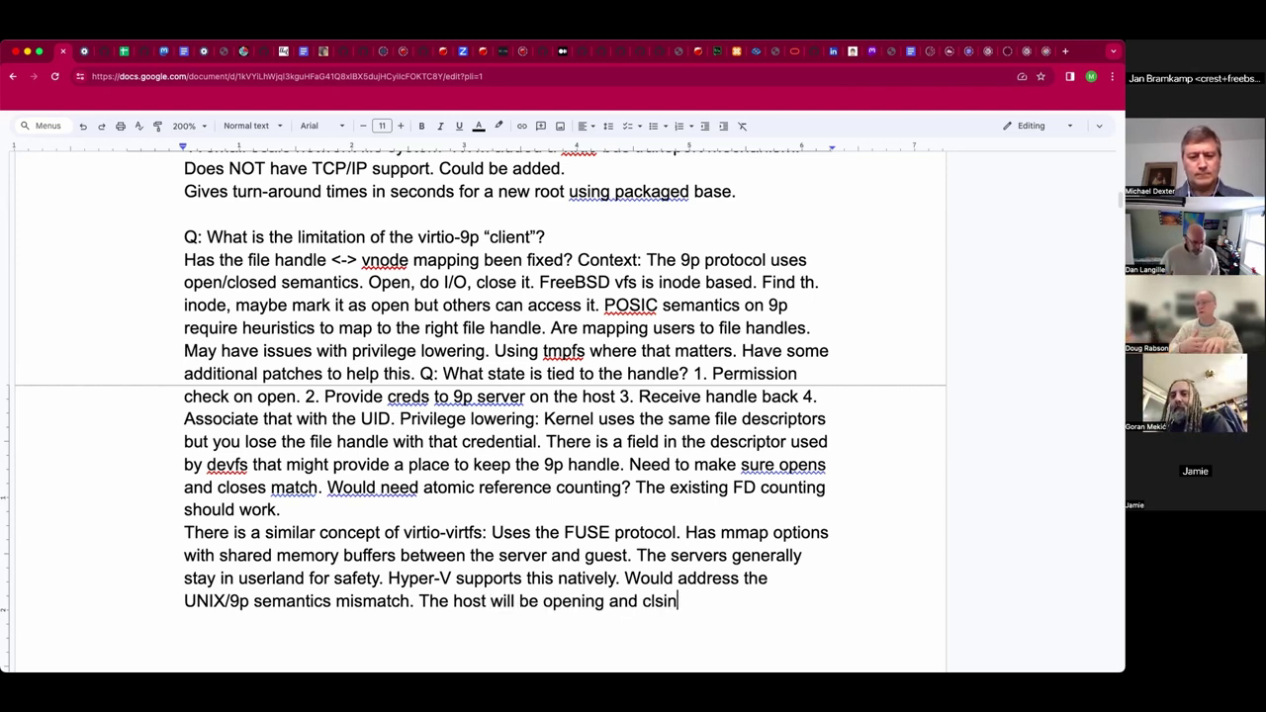
pyautogui.write('g files either way.')
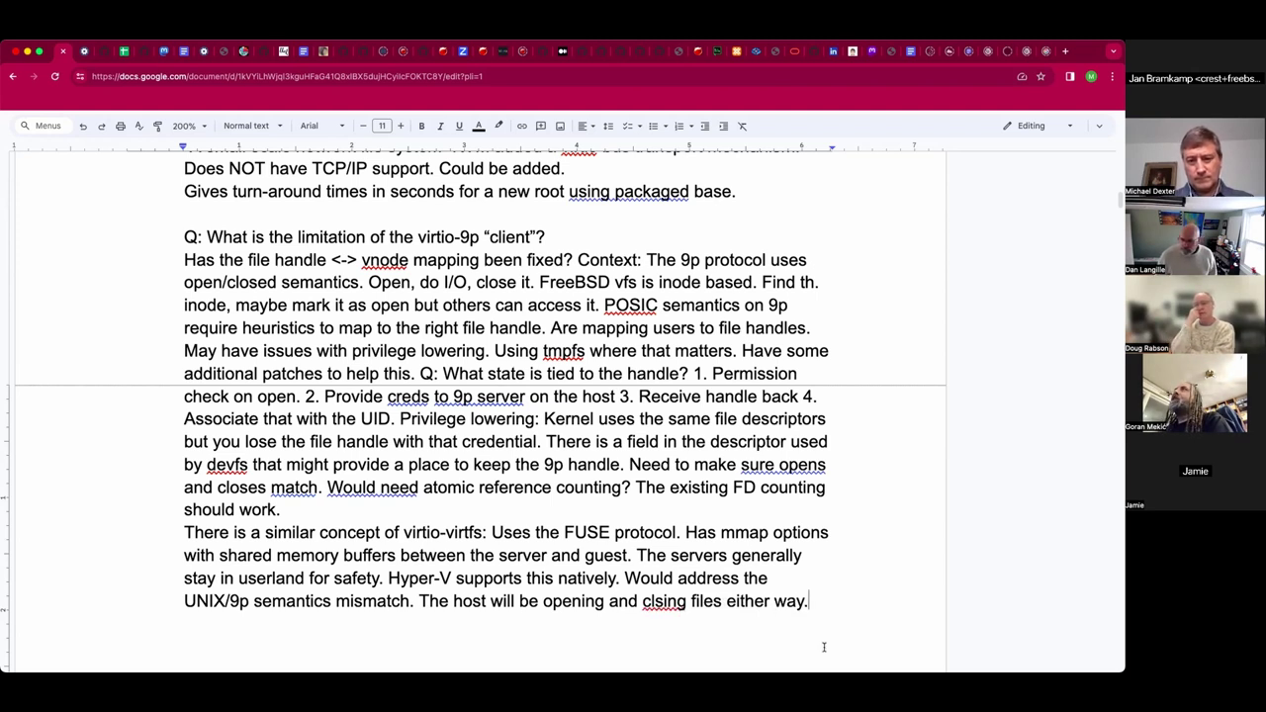
pyautogui.click(661, 603)
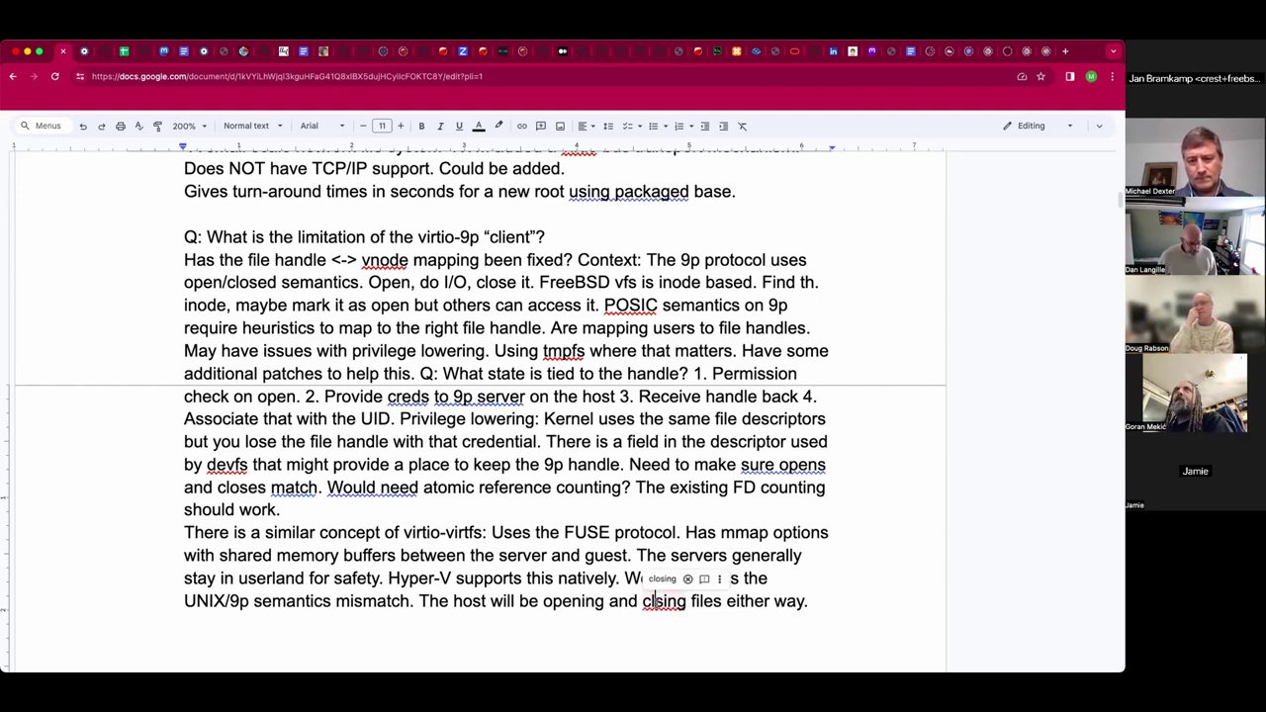
# Correct 'clsing' to 'closing' and add 'Privileged could keep a cache and use fh open. By handle, not path. Use by NFS?'
pyautogui.click(692, 580)
pyautogui.write('Privileged could ')
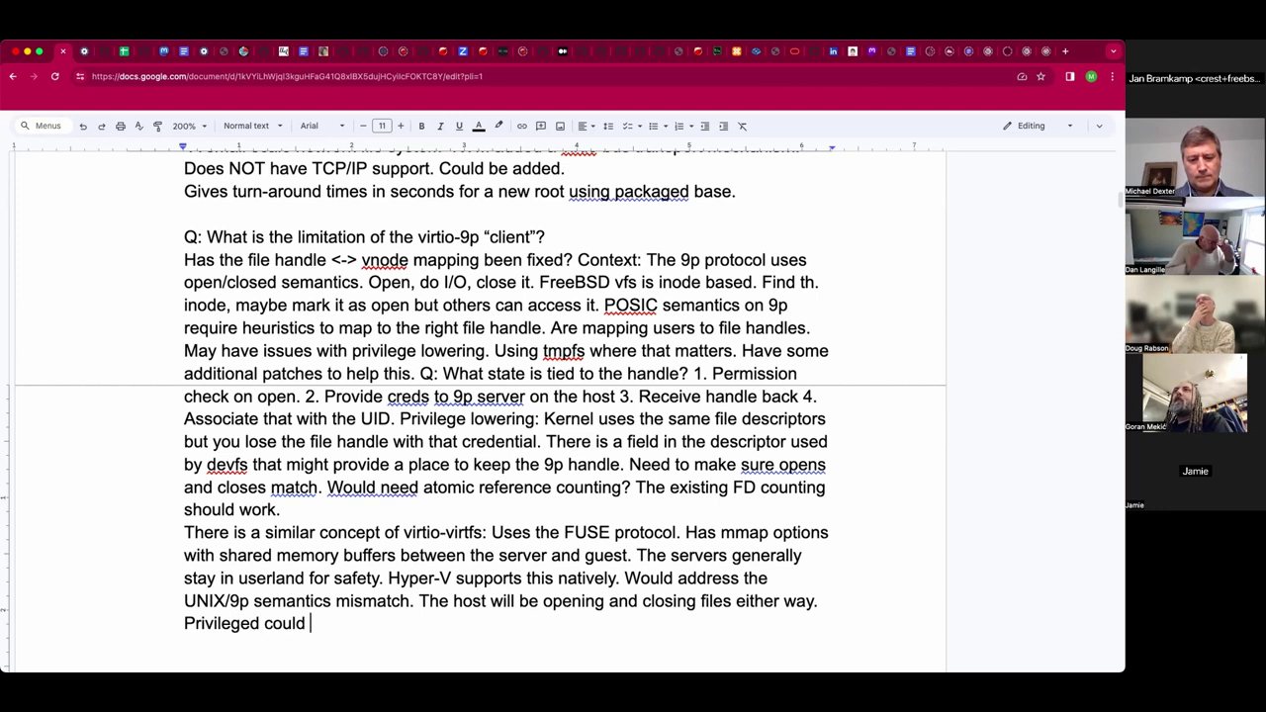
pyautogui.write('keep a cache and us')
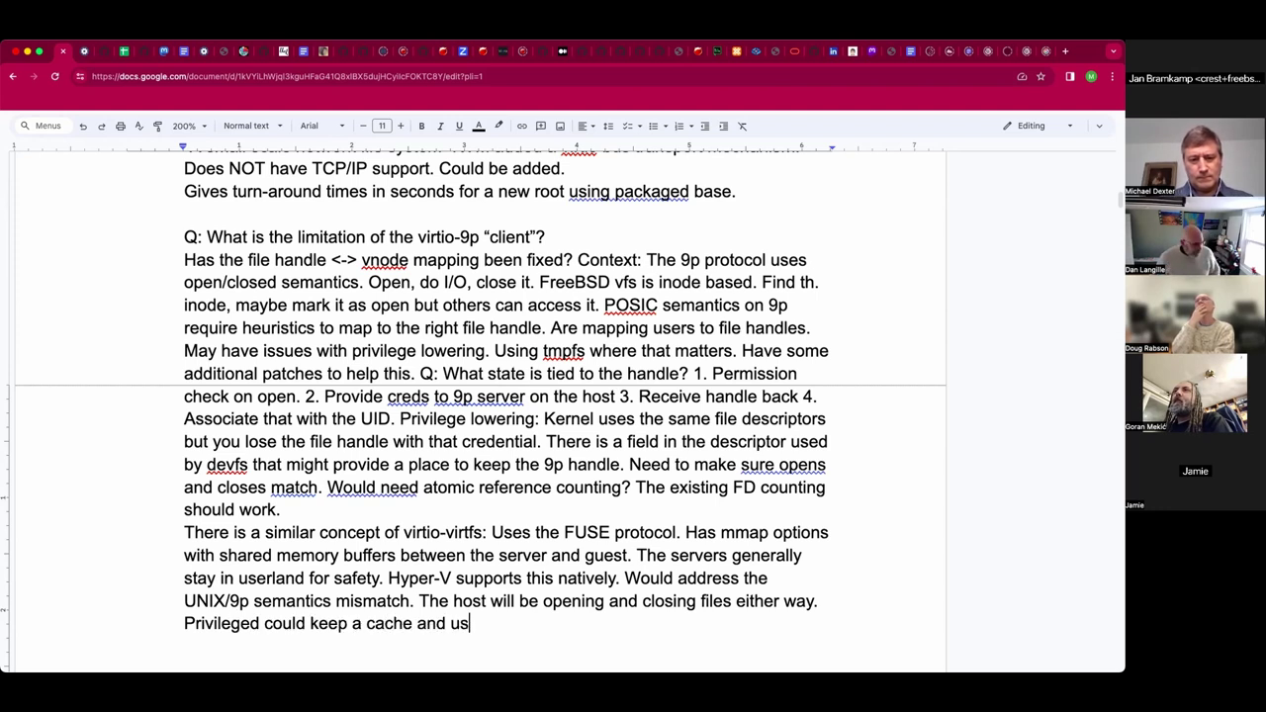
pyautogui.write('e ')
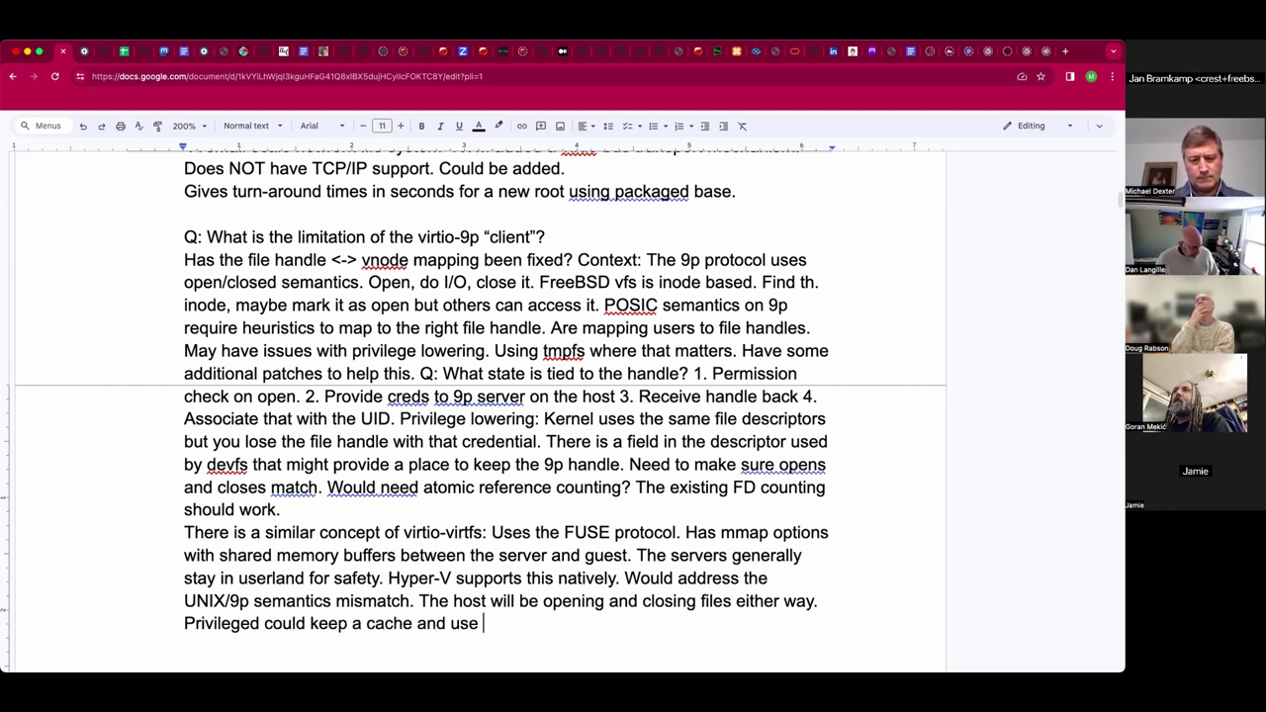
pyautogui.write('fh open')
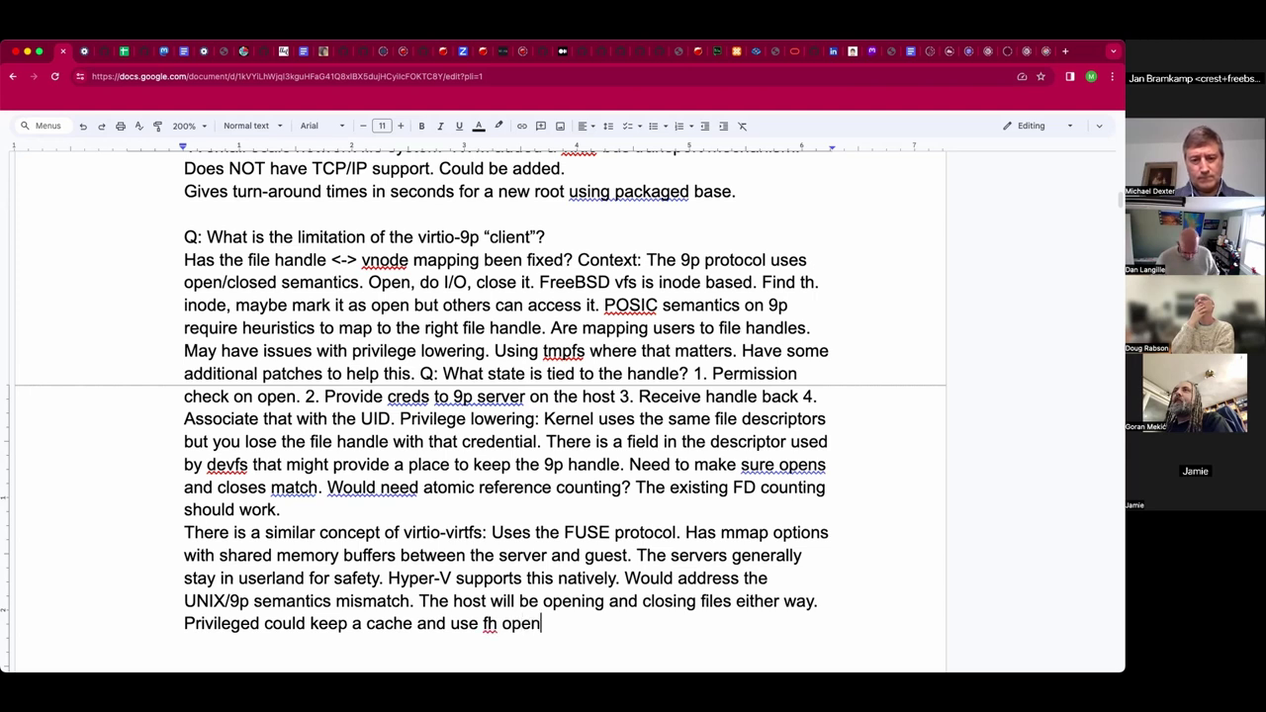
pyautogui.write('. B')
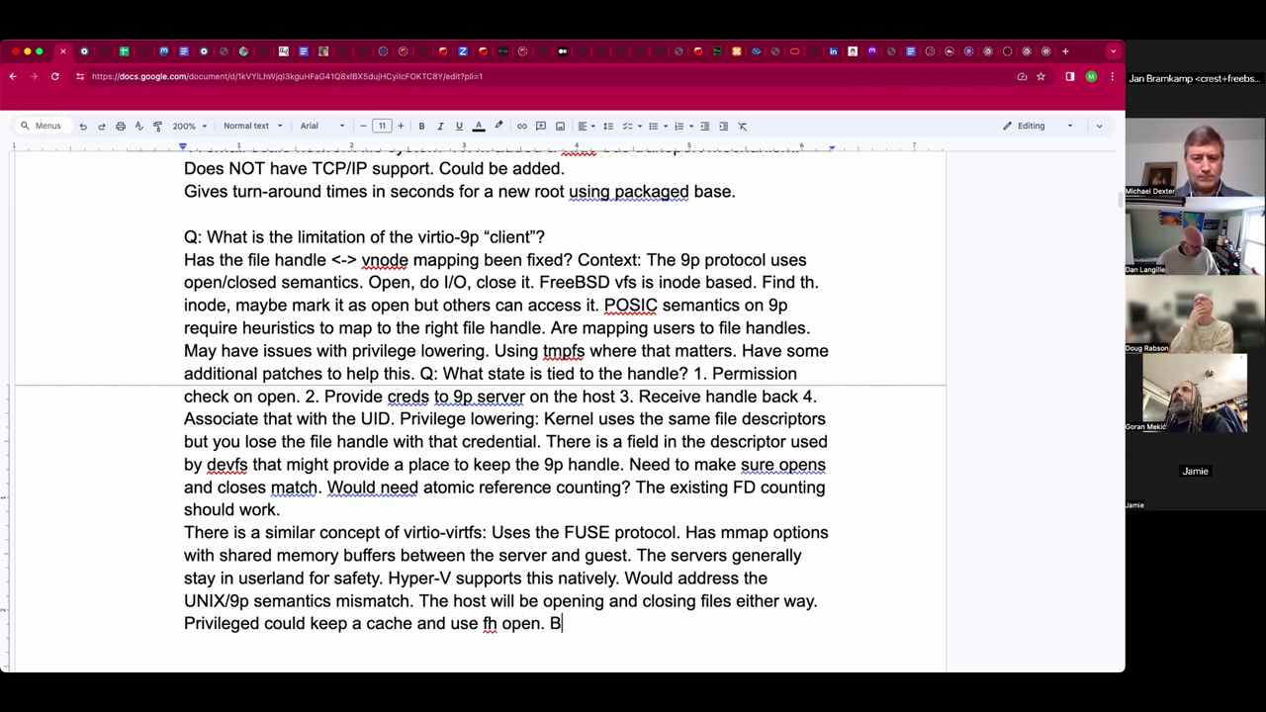
pyautogui.write('y handle. Not path.')
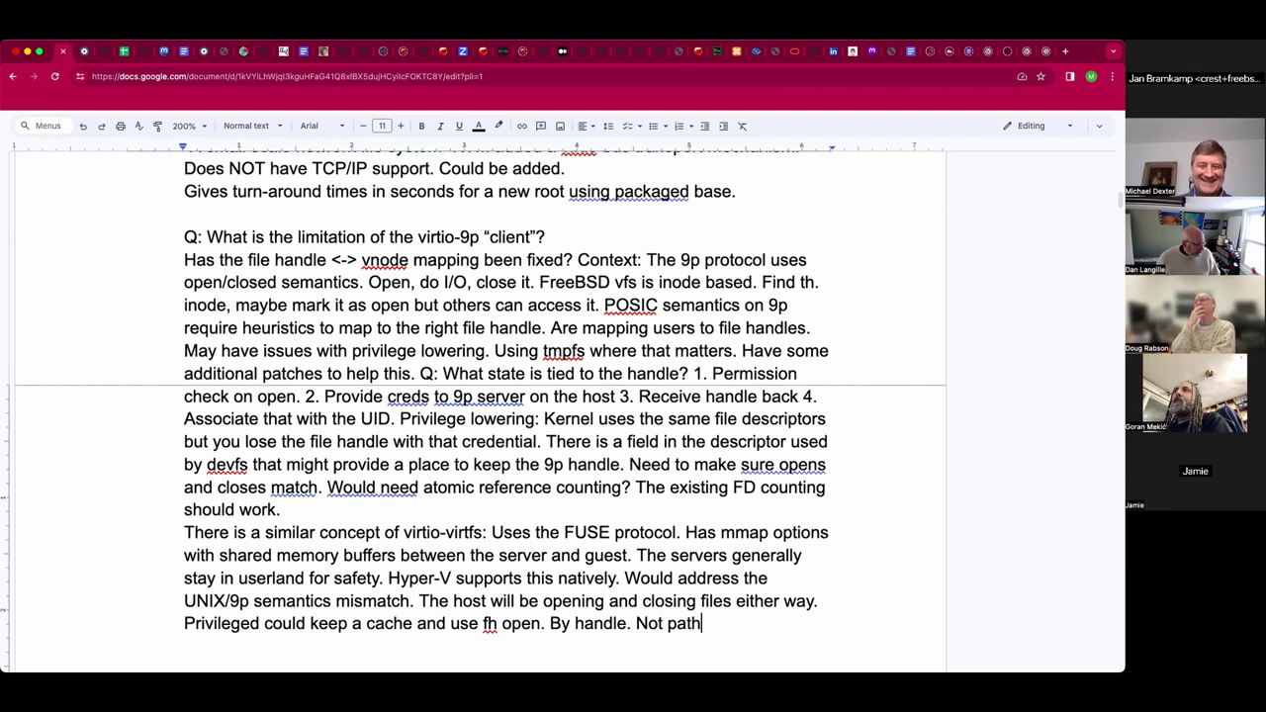
pyautogui.click(647, 622)
pyautogui.press('BackSpace')
pyautogui.press('BackSpace')
pyautogui.press('BackSpace')
pyautogui.write(', n')
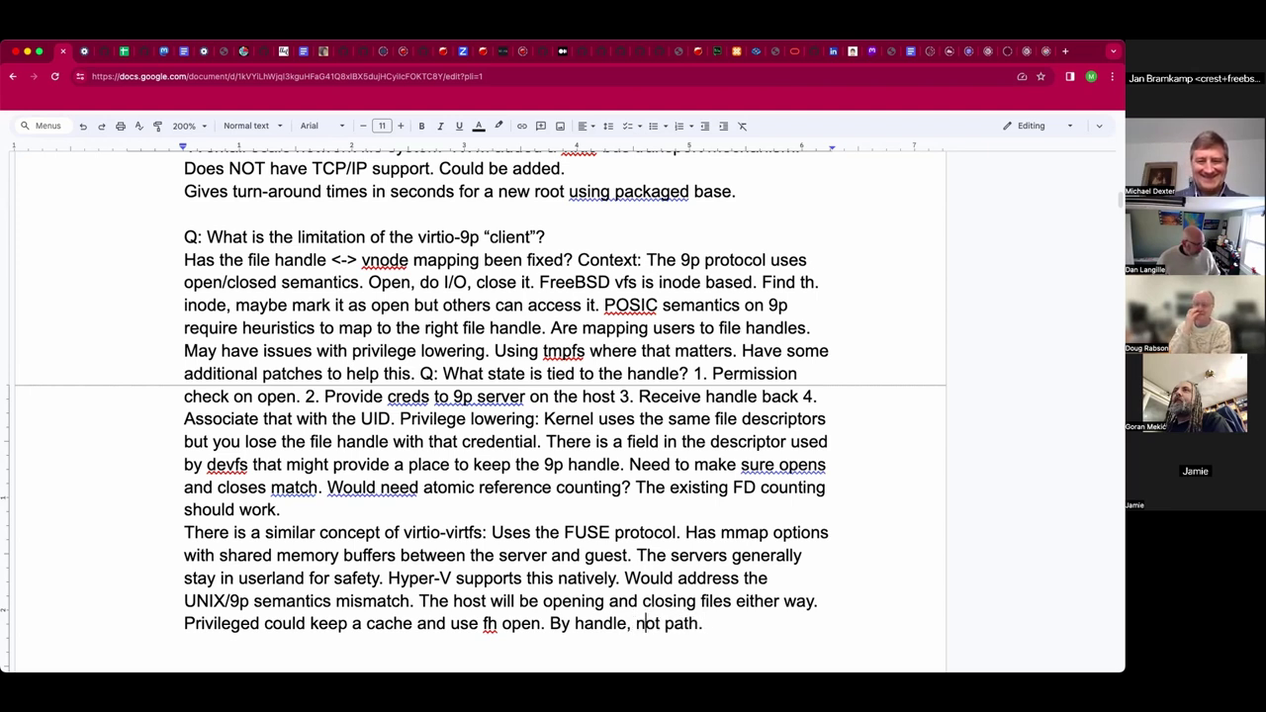
pyautogui.write(' Useb dy')
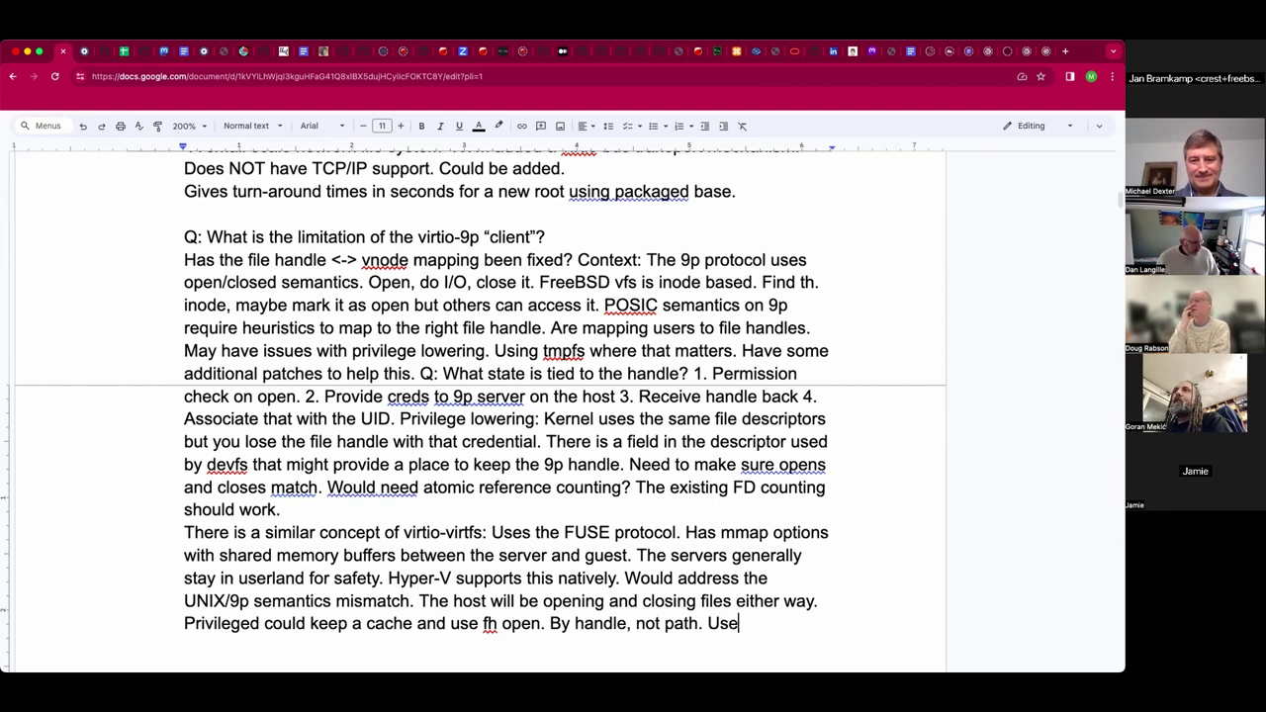
pyautogui.press('BackSpace')
pyautogui.press('BackSpace')
pyautogui.press('BackSpace')
pyautogui.press('BackSpace')
pyautogui.write('b')
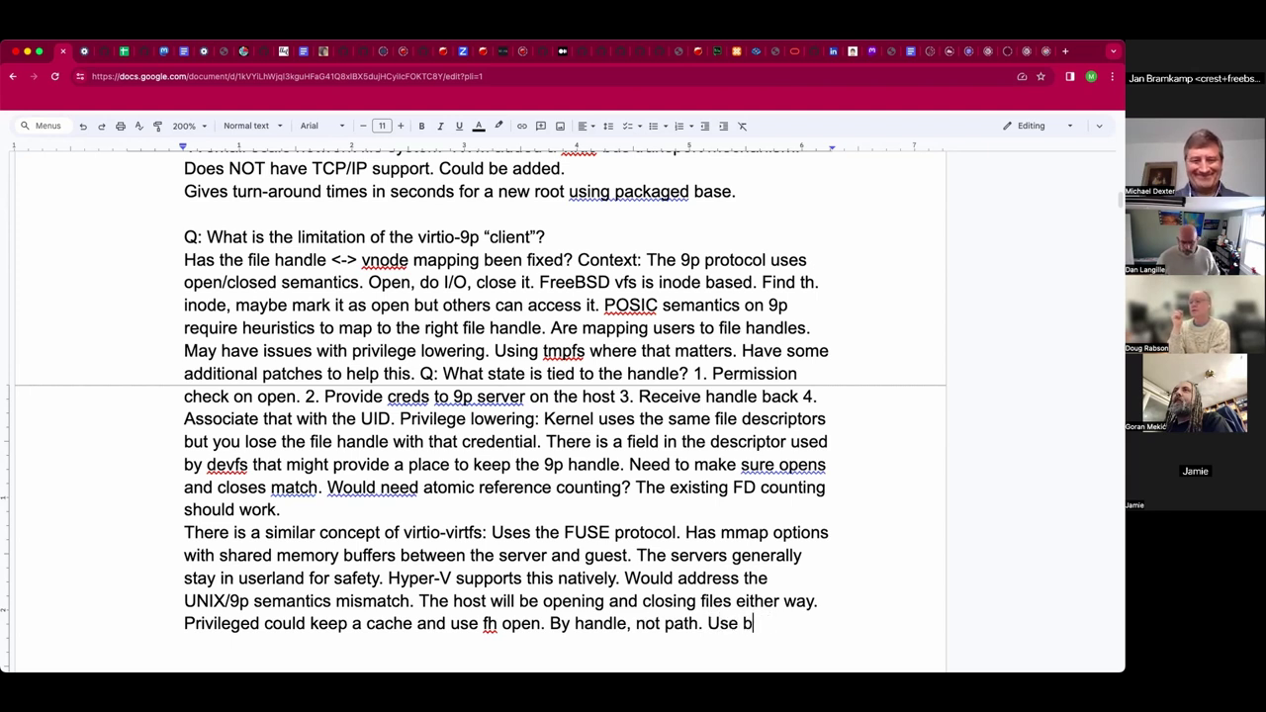
pyautogui.write('y NFS? D')
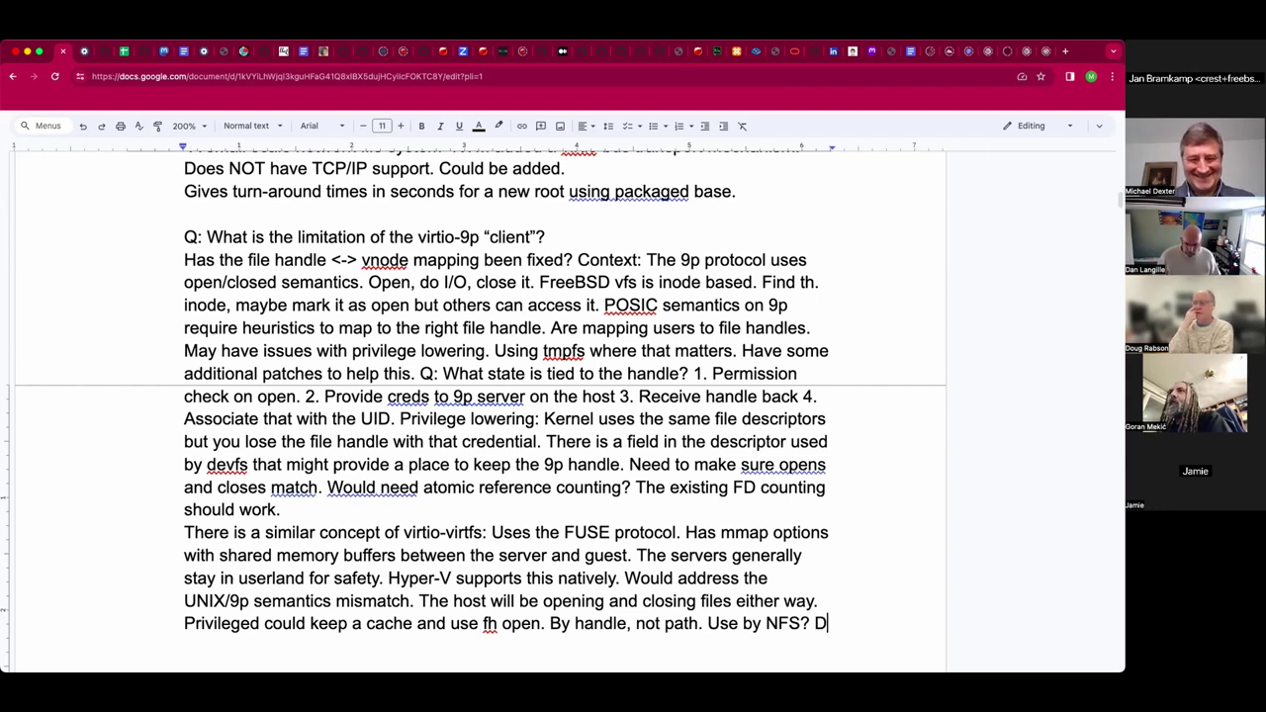
# Add 'Does that still work? Userspace lockd used this. Isilon requested a kernel space lock'
pyautogui.press('Return')
pyautogui.write('Does ')
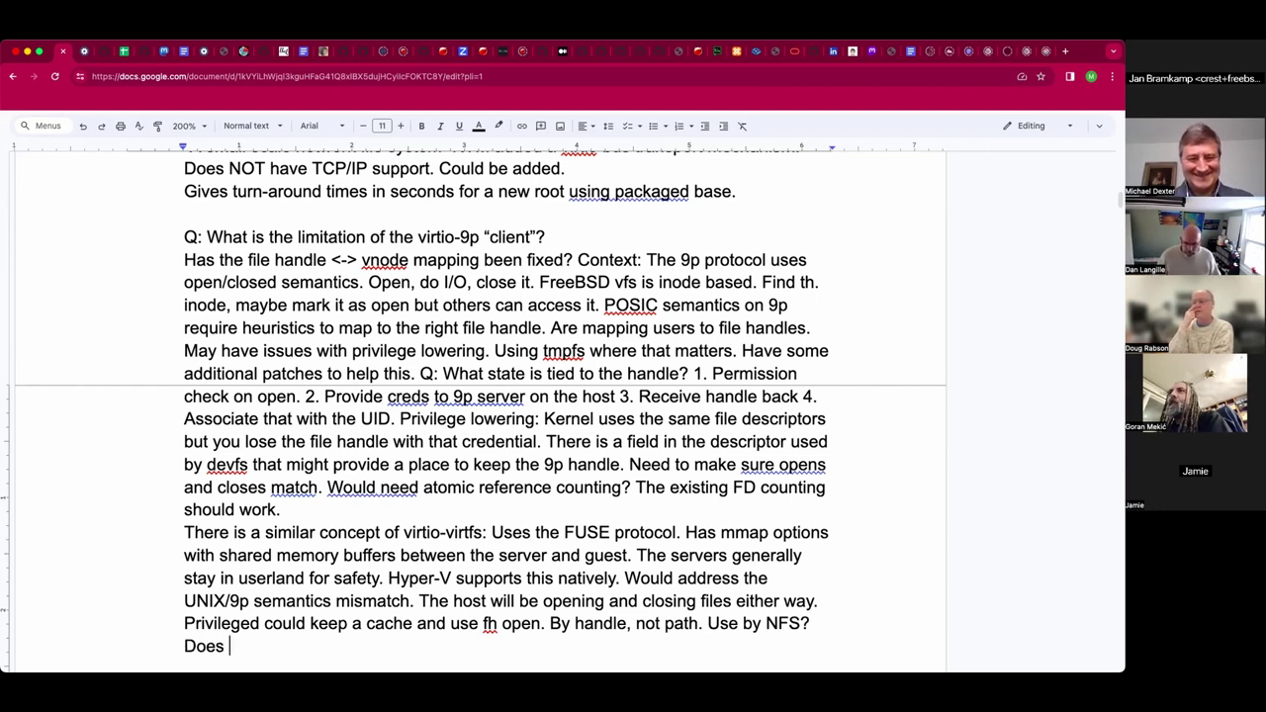
pyautogui.write('that still work? Userspace lockd used this. ')
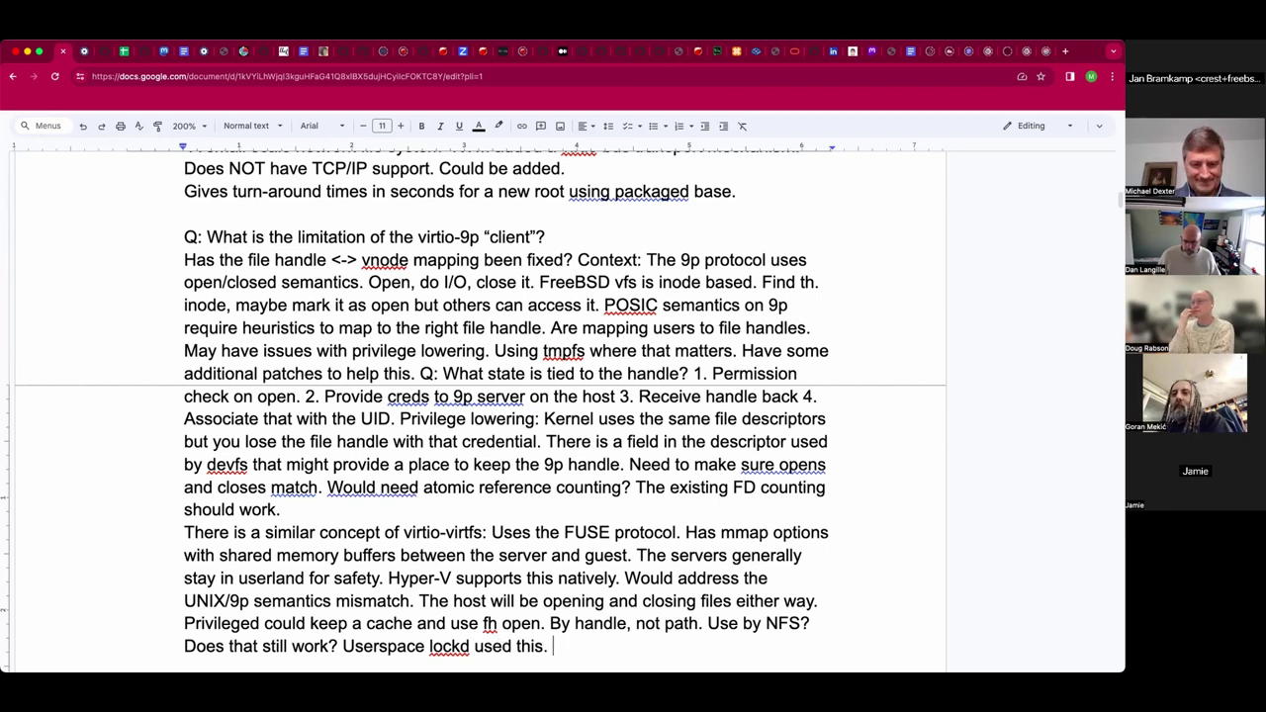
pyautogui.write('Isilon')
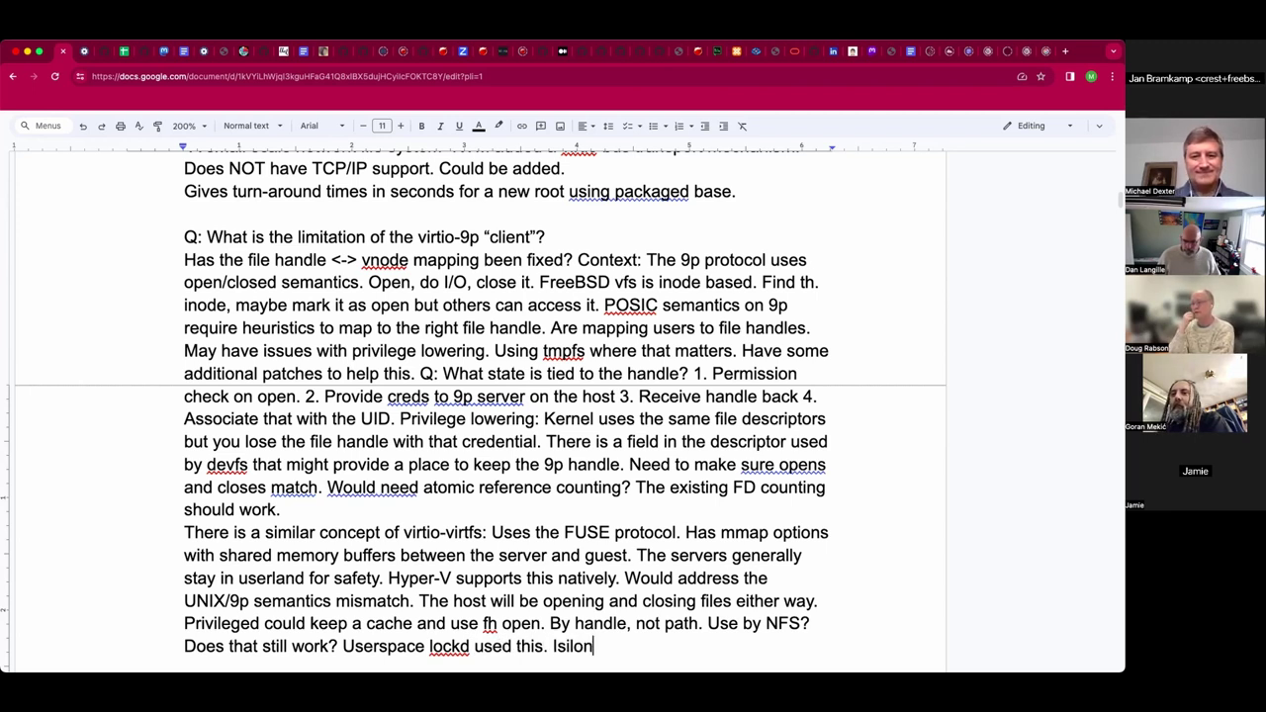
pyautogui.write(' requested')
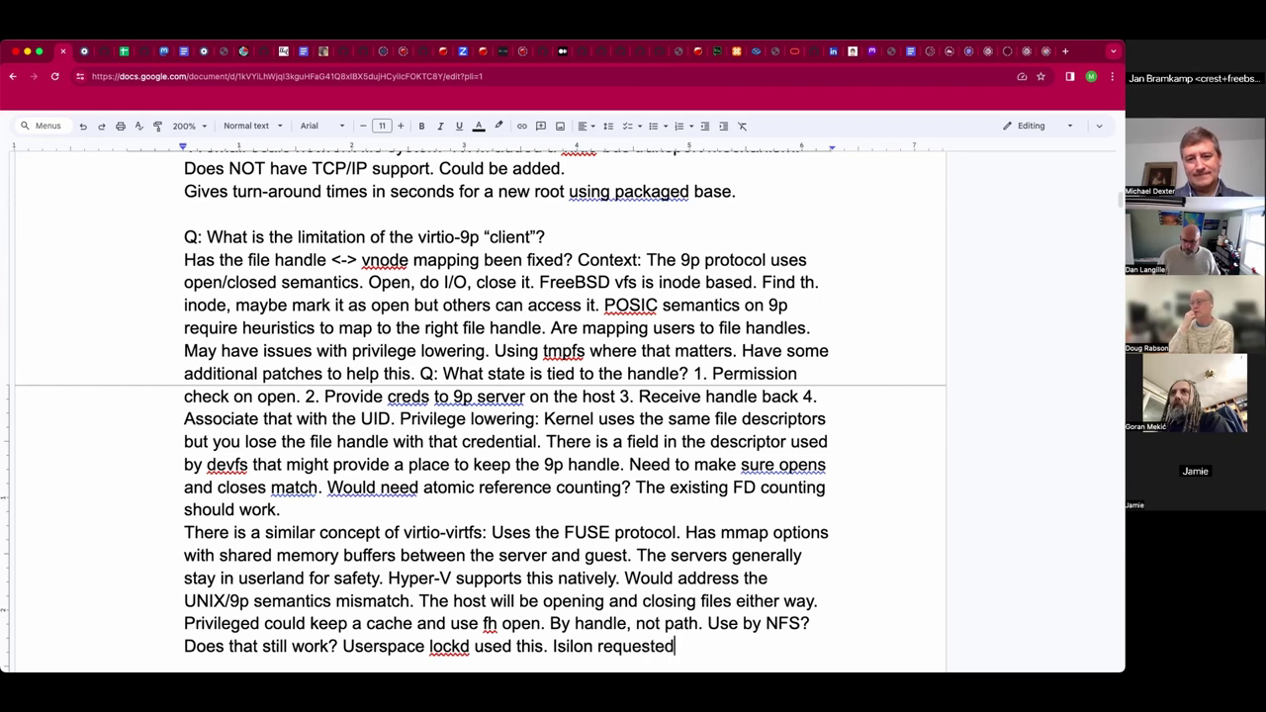
pyautogui.write(' a kernel spsa')
pyautogui.press('BackSpace')
pyautogui.press('BackSpace')
pyautogui.write('ace loc')
pyautogui.write('ck')
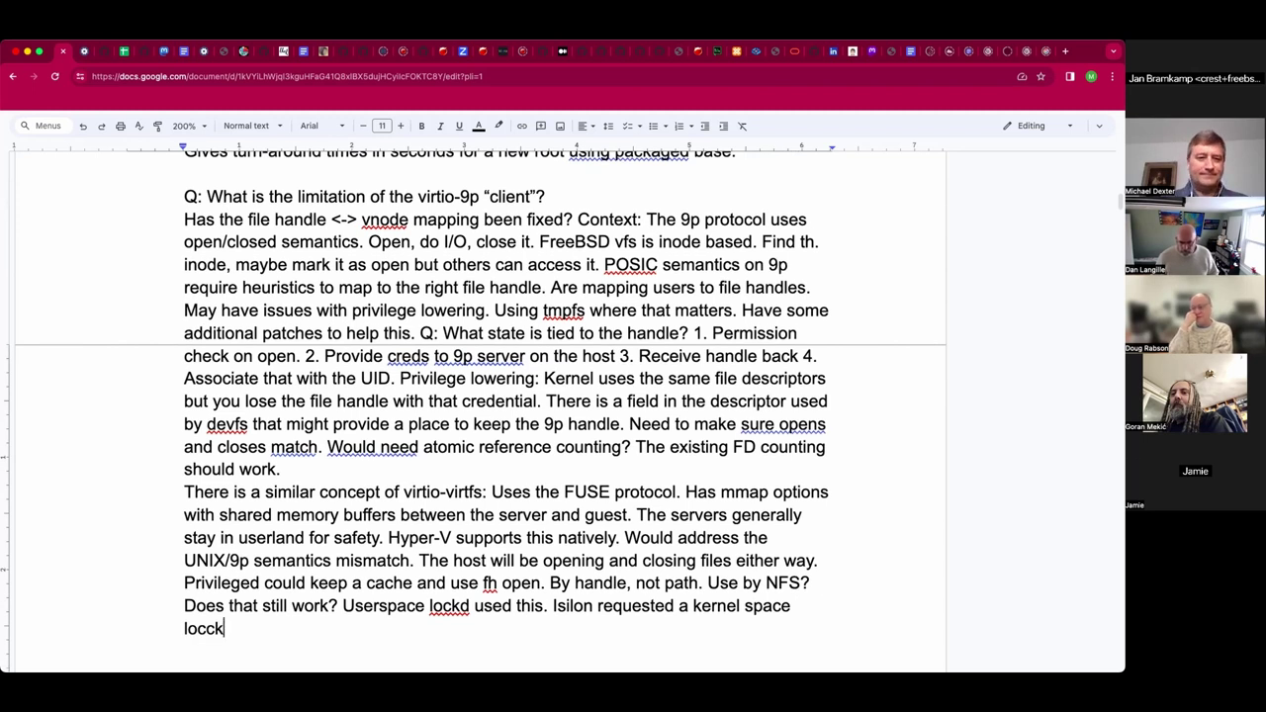